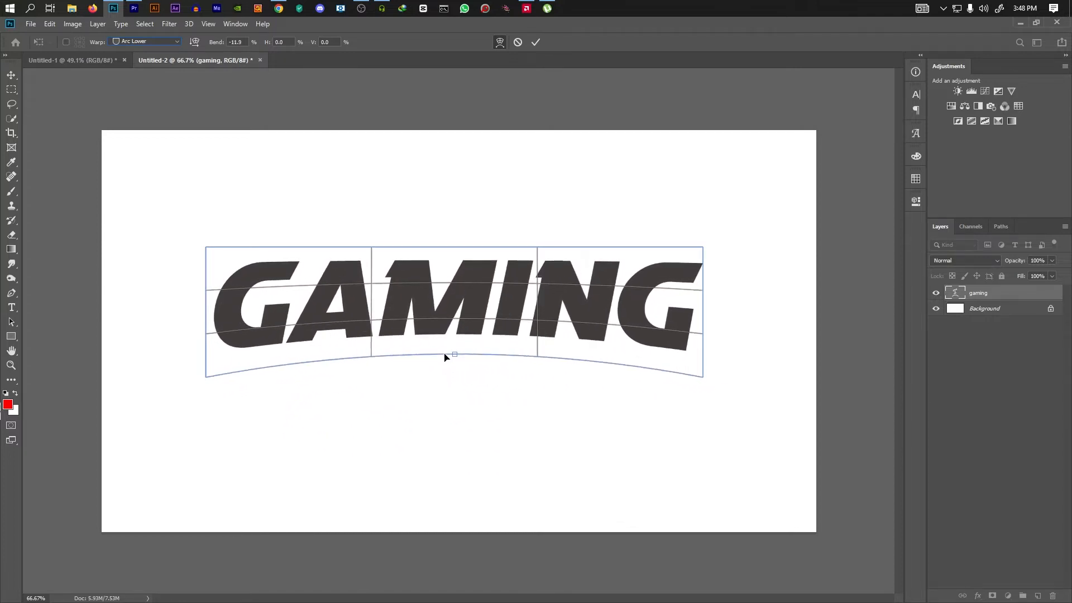
# Step: Apply the Arc Lower warp with a bend of -11.9% to the GAMING text
pyautogui.press('Return')
pyautogui.click(749, 265)
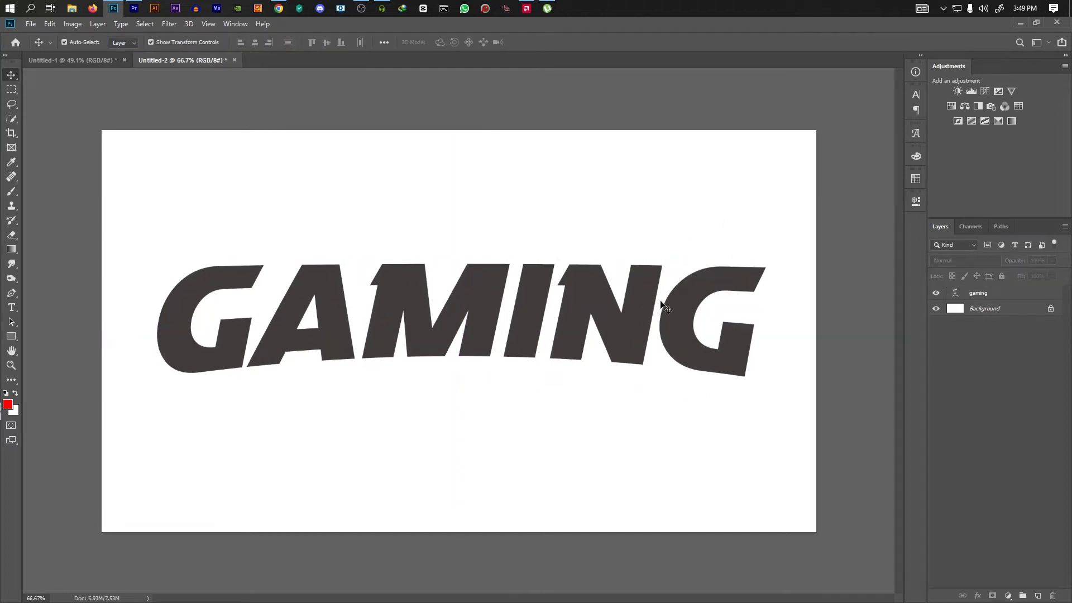
# Step: Change the colour of the GAMING text to red cb2222
pyautogui.click(992, 299)
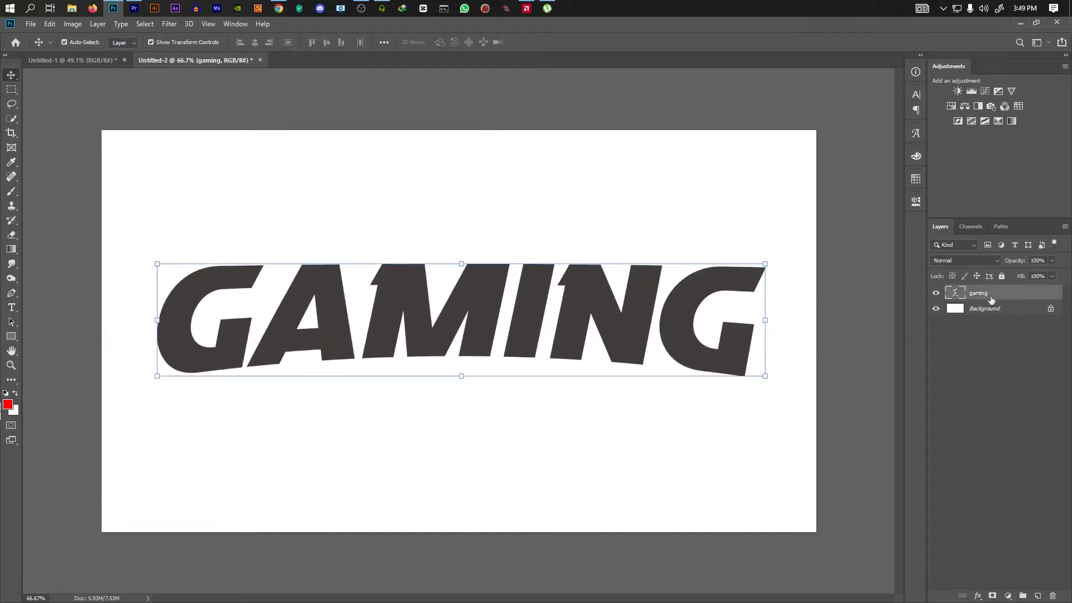
pyautogui.doubleClick(953, 294)
pyautogui.click(447, 42)
pyautogui.click(832, 401)
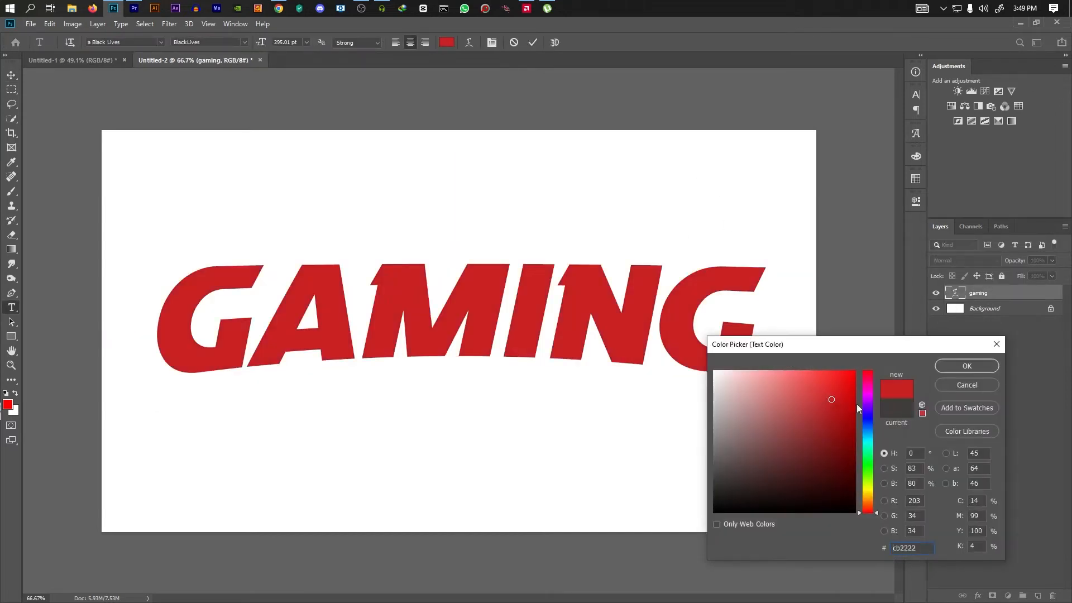
pyautogui.click(959, 367)
pyautogui.click(11, 75)
pyautogui.click(309, 171)
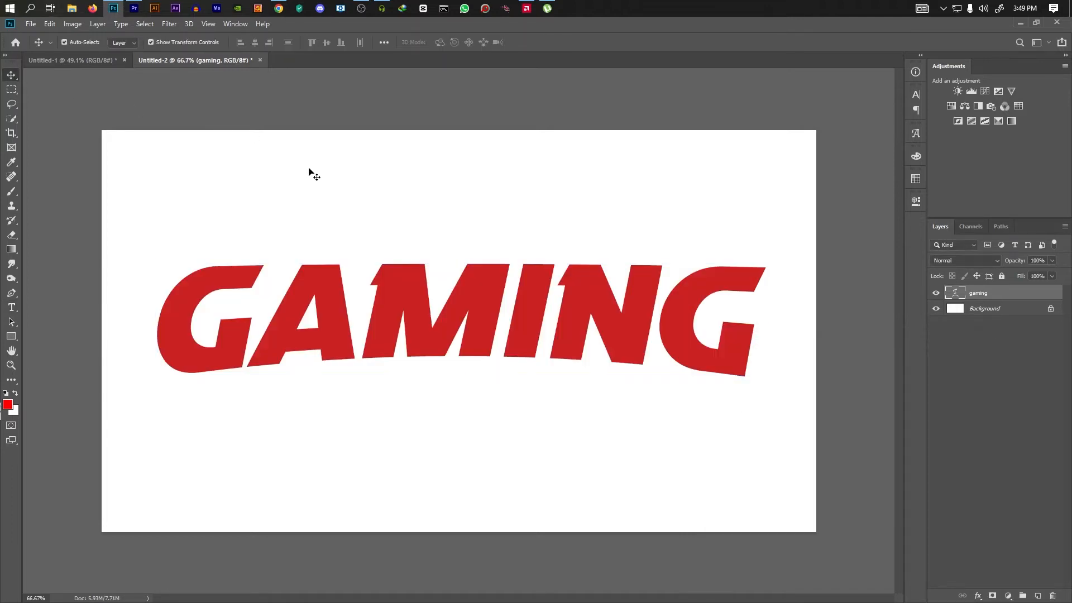
# Step: Copy the 1920 × 1080 Modern Warfare gameplay image from the Google image results in the browser and paste it into the Photoshop document
pyautogui.click(277, 22)
pyautogui.scroll(-4, 556, 312)
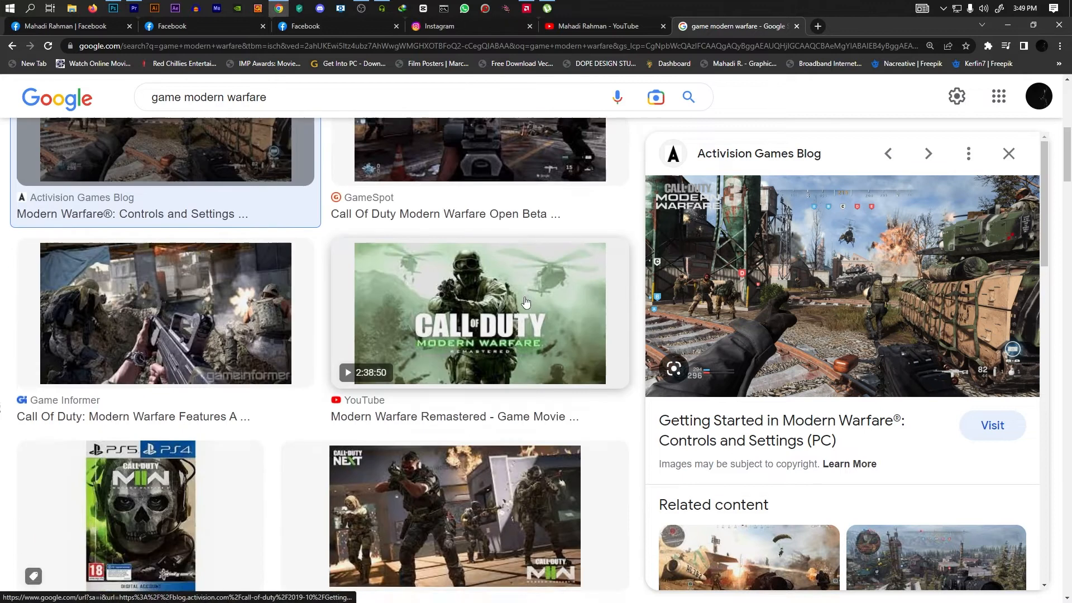
pyautogui.scroll(4, 555, 311)
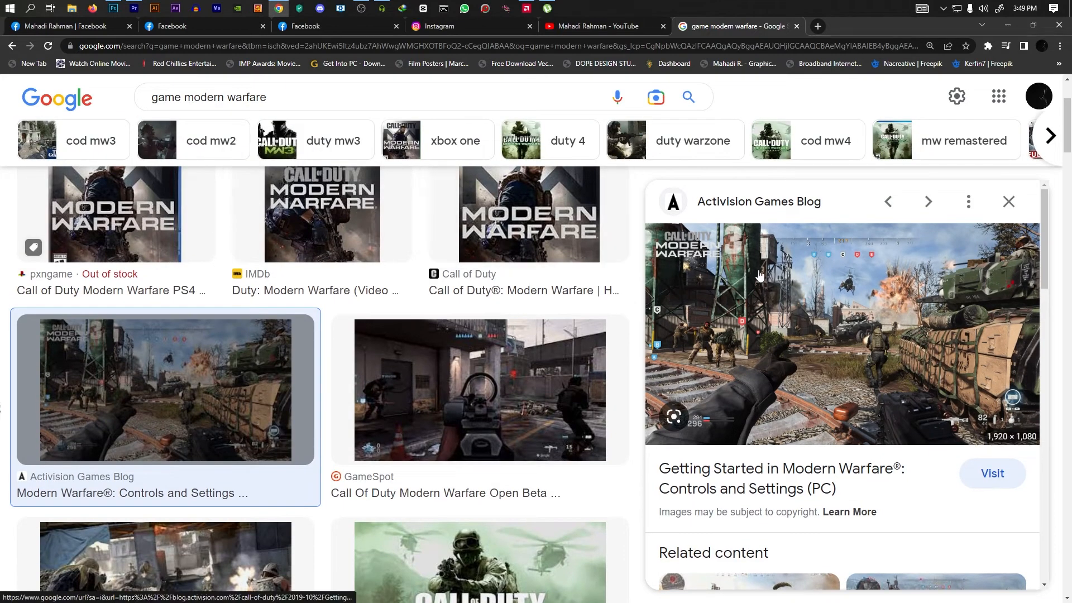
pyautogui.rightClick(773, 292)
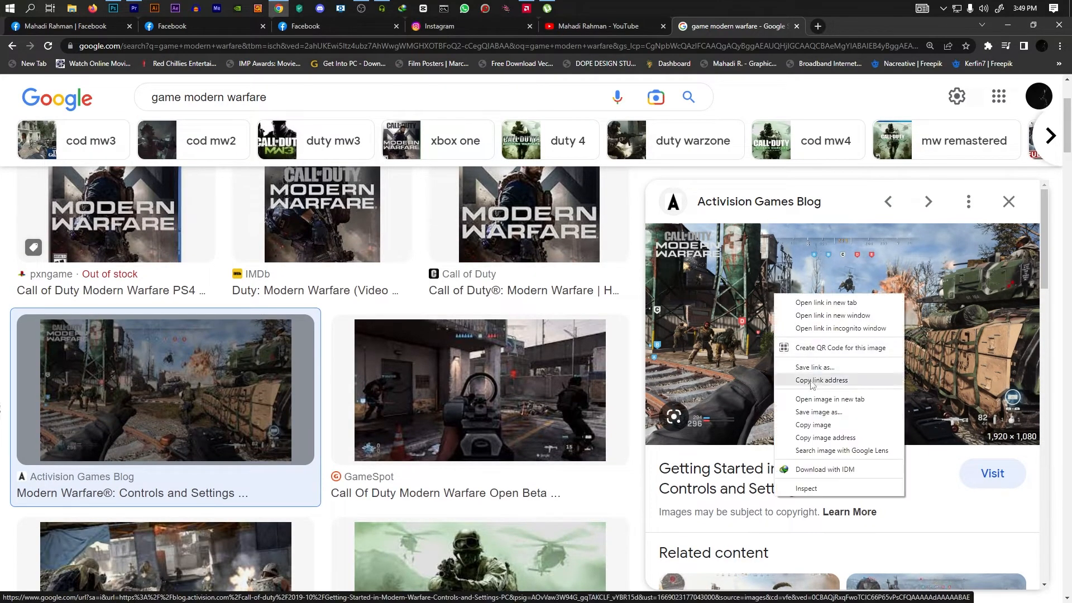
pyautogui.click(808, 429)
pyautogui.click(114, 9)
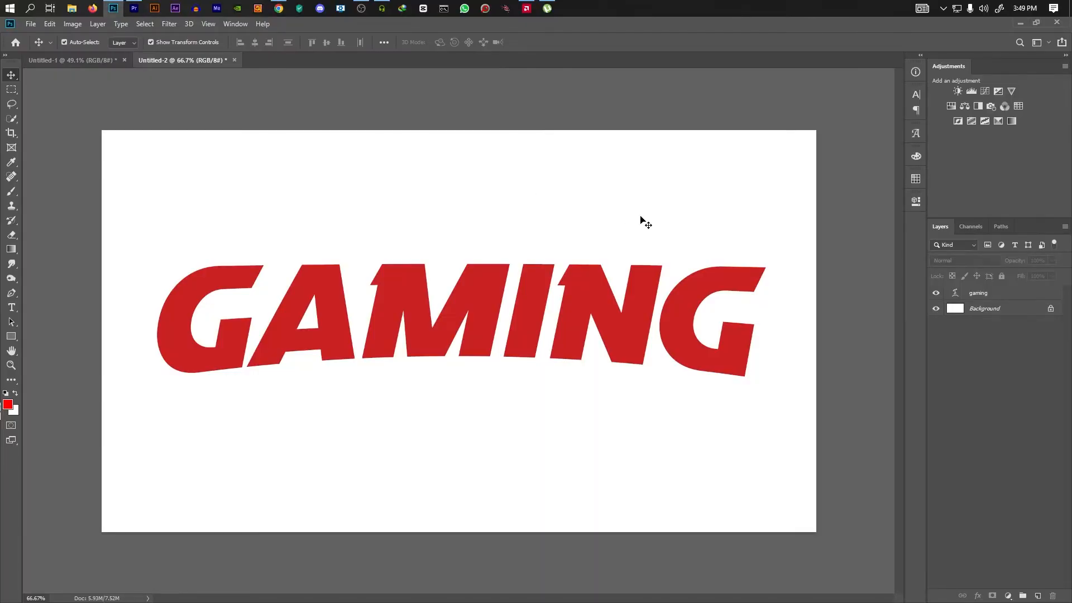
pyautogui.hotkey('ctrl', 'v')
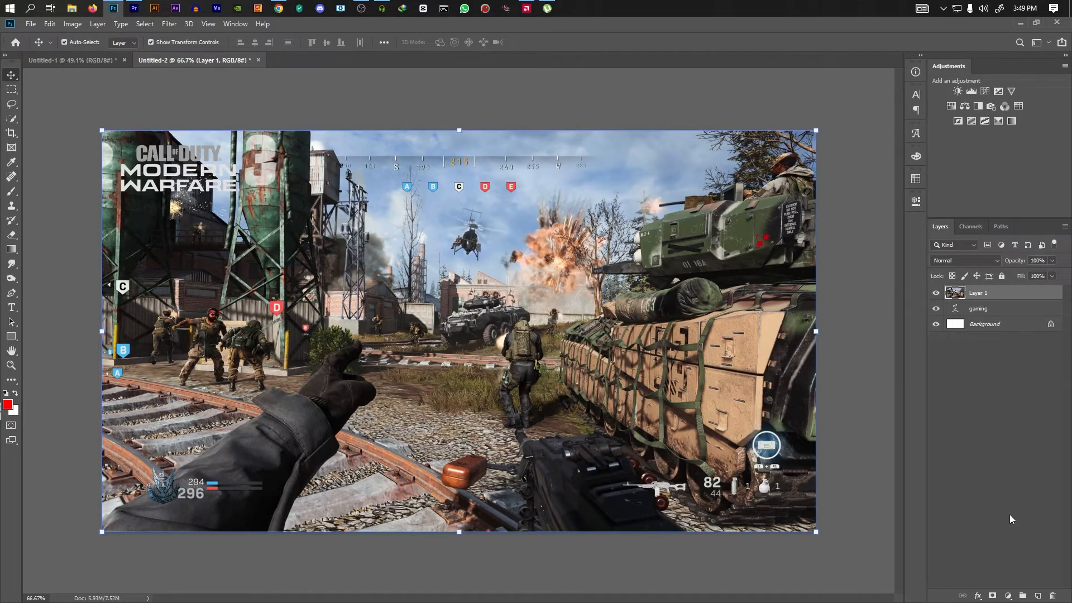
# Step: Give the pasted game image a red ff0000 Color Overlay in Multiply mode and convert the layer to a smart object
pyautogui.click(977, 597)
pyautogui.click(997, 550)
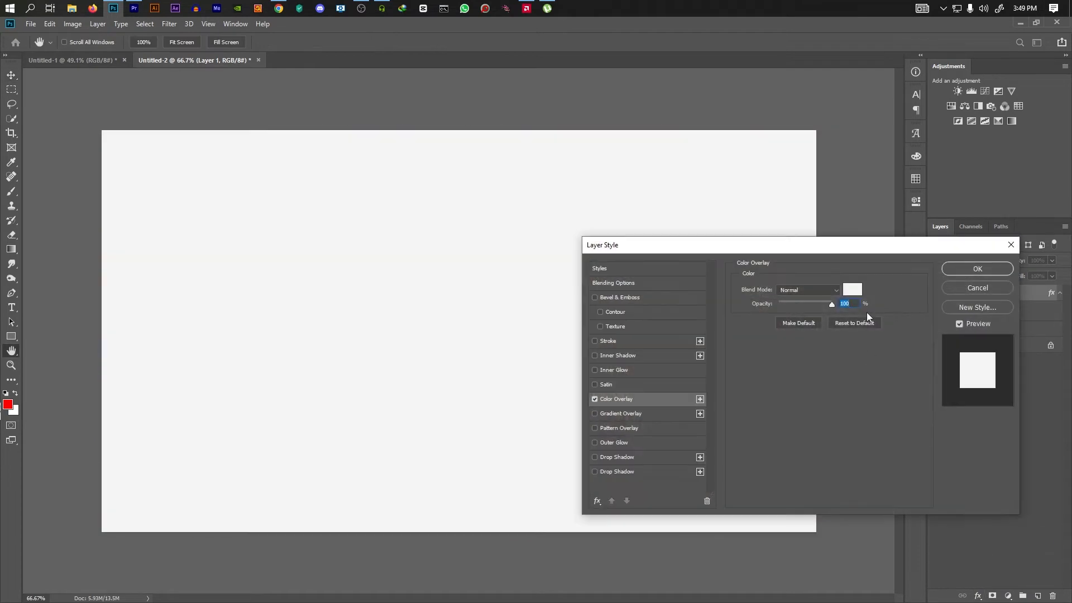
pyautogui.click(852, 290)
pyautogui.moveTo(841, 382); pyautogui.dragTo(898, 342)
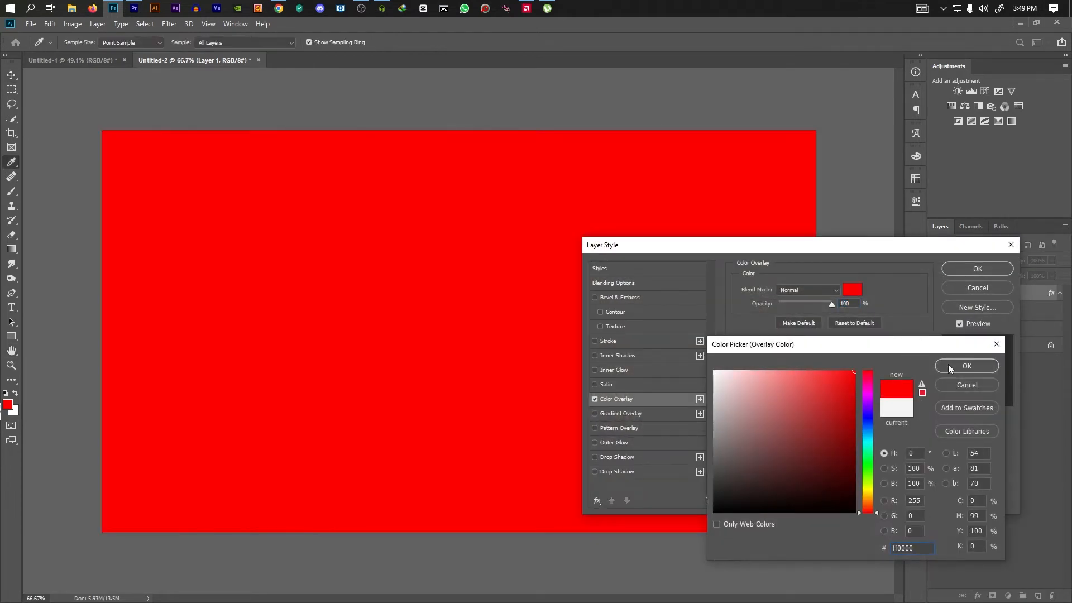
pyautogui.click(957, 367)
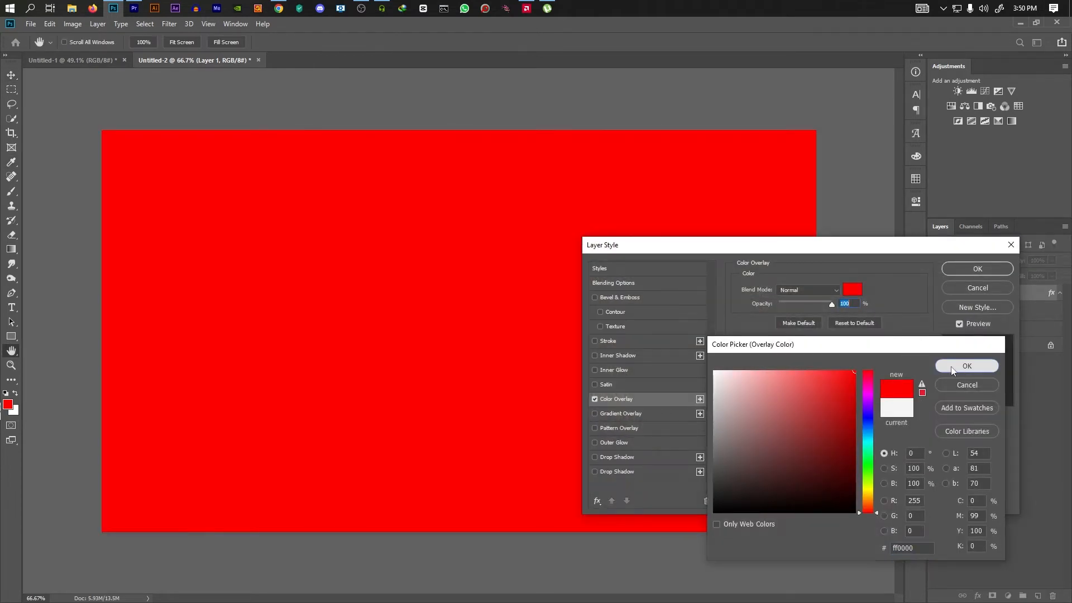
pyautogui.click(796, 292)
pyautogui.click(797, 331)
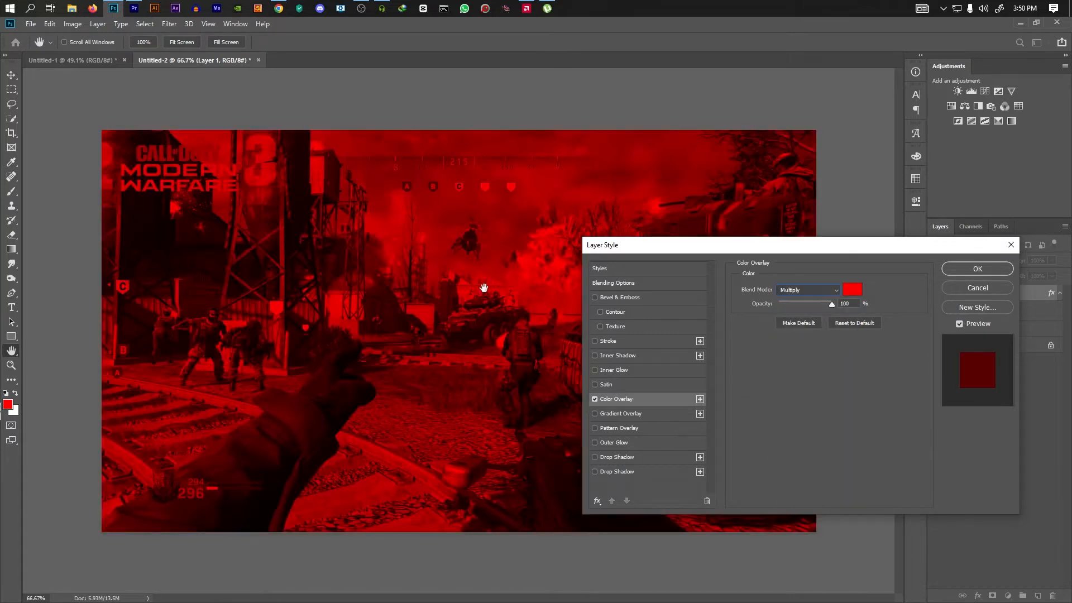
pyautogui.click(961, 271)
pyautogui.rightClick(981, 297)
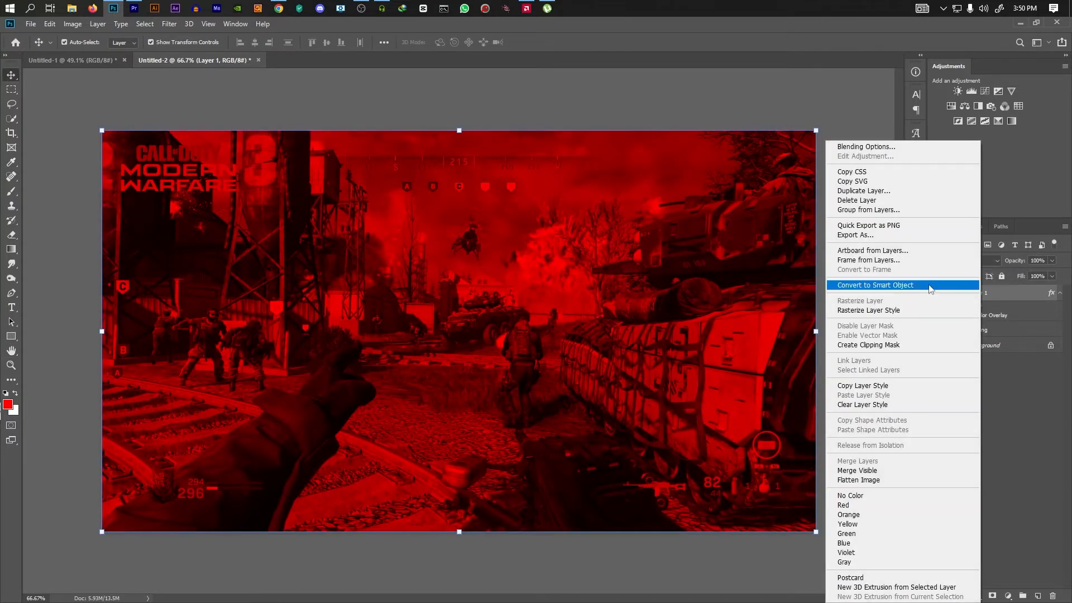
pyautogui.click(930, 288)
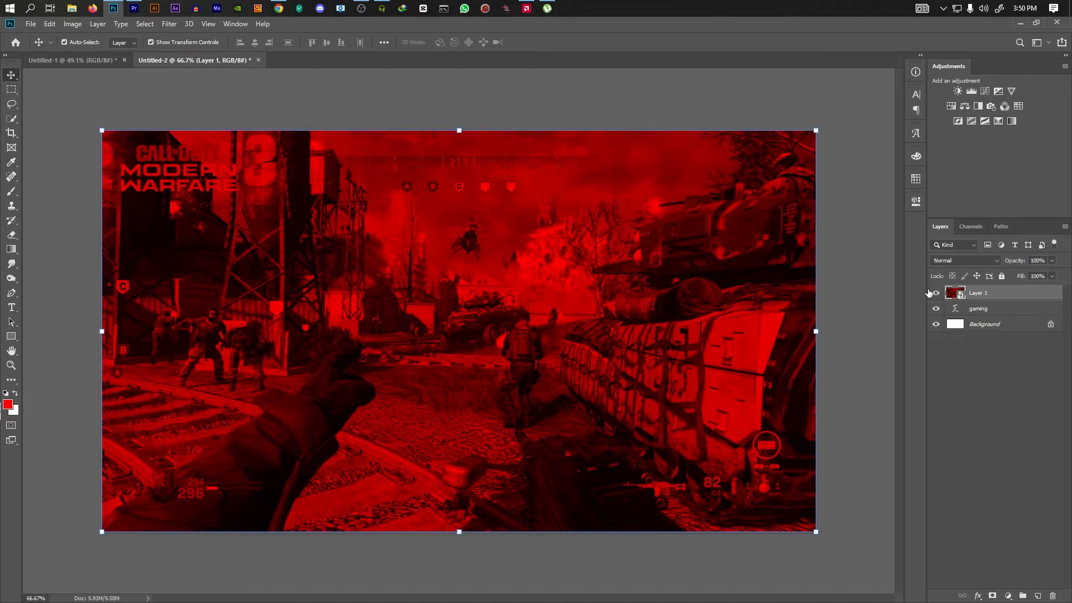
# Step: Add a black 000000 Color Overlay in Normal mode at reduced opacity to the game image and convert it to a smart object again
pyautogui.click(978, 597)
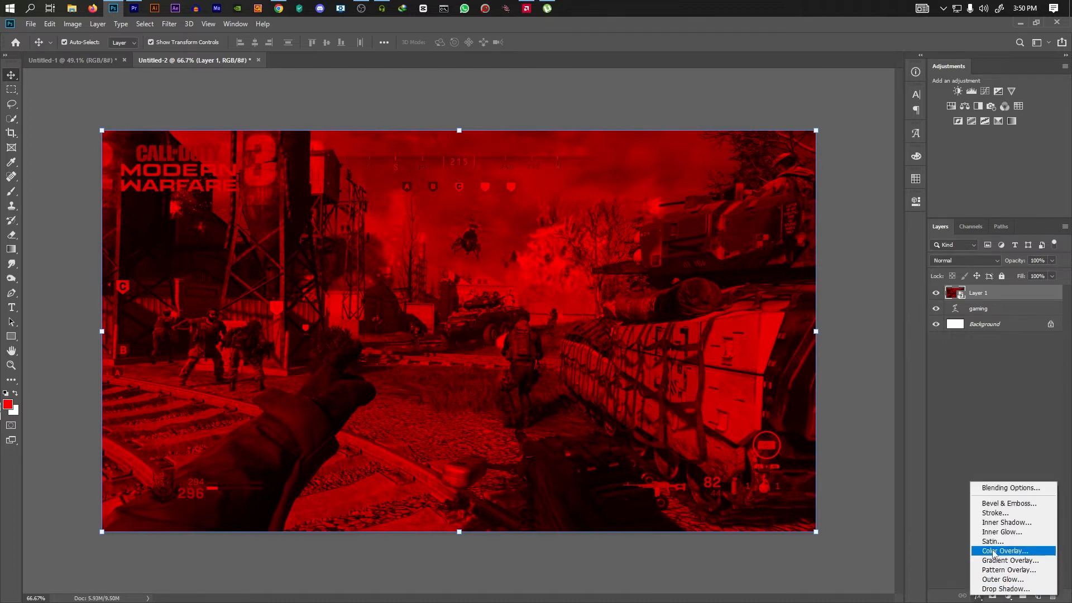
pyautogui.click(993, 552)
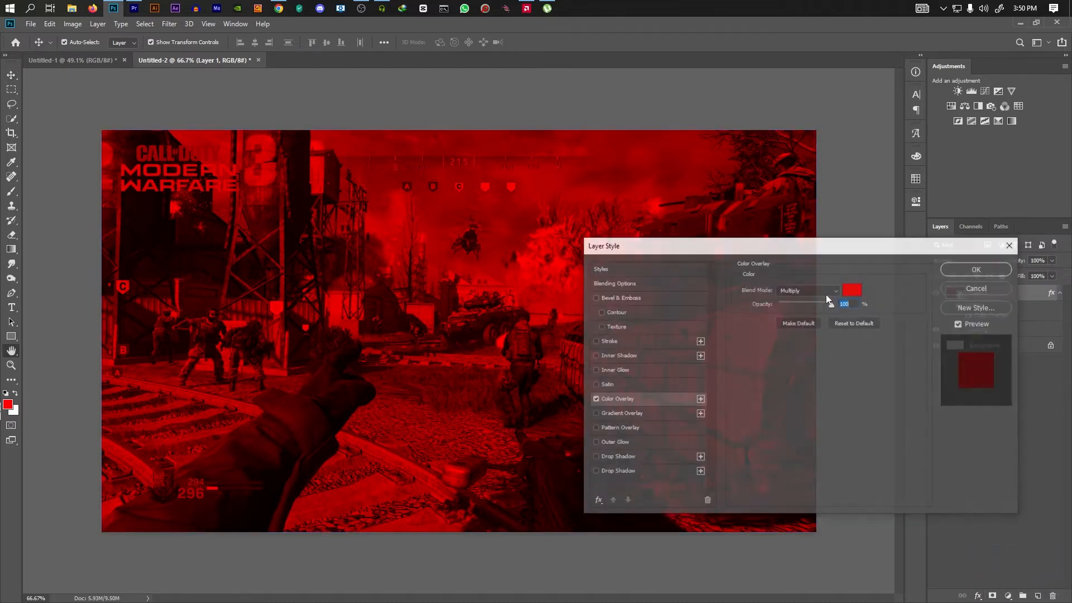
pyautogui.click(851, 289)
pyautogui.write('000000')
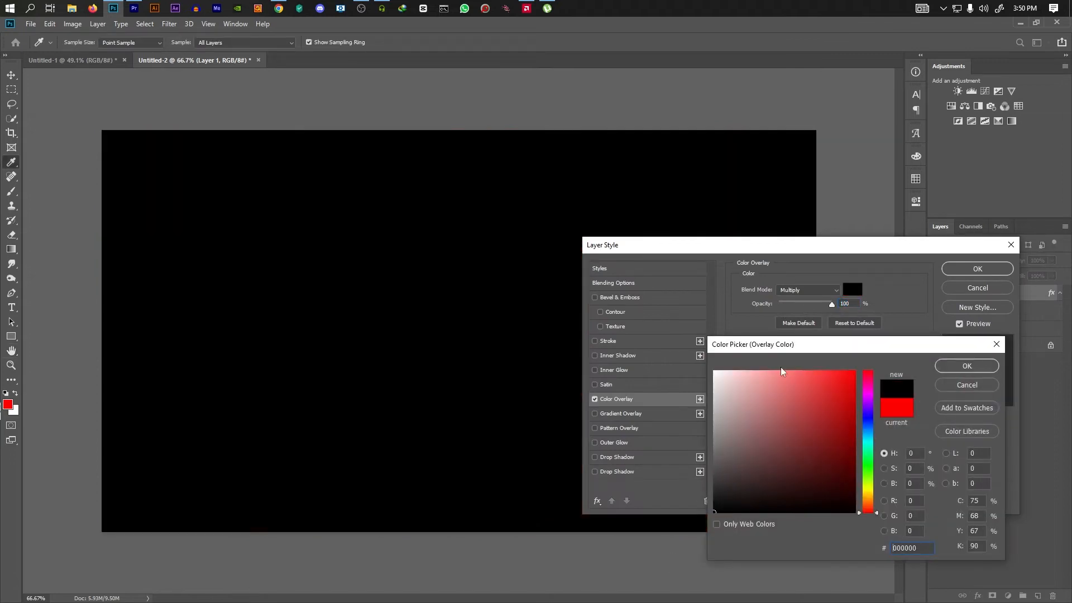
pyautogui.press('Return')
pyautogui.click(807, 290)
pyautogui.click(799, 300)
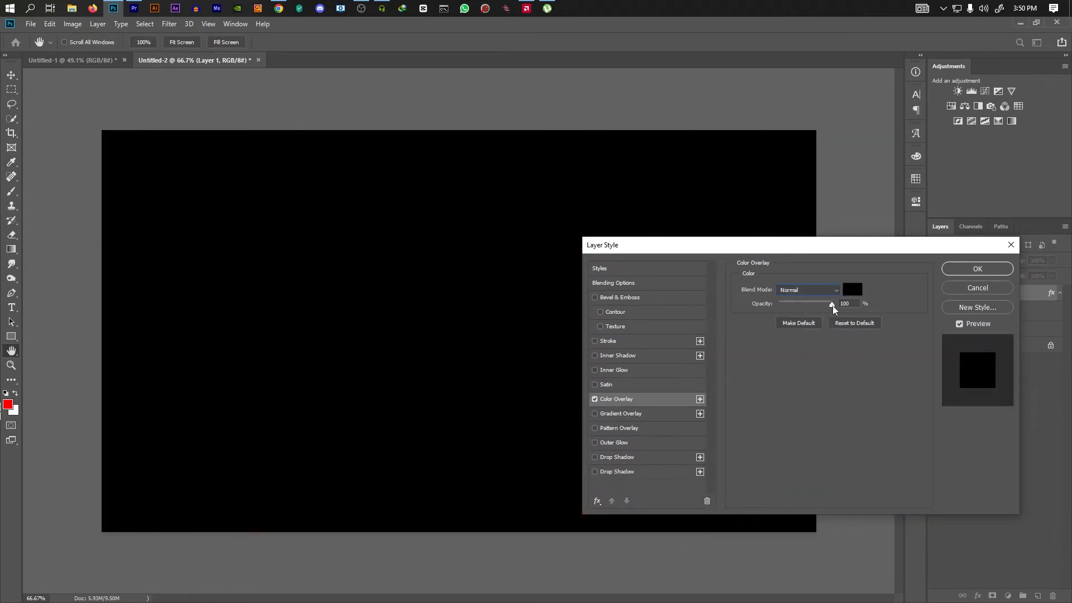
pyautogui.moveTo(832, 303); pyautogui.dragTo(797, 309)
pyautogui.click(977, 269)
pyautogui.press('v')
pyautogui.rightClick(973, 294)
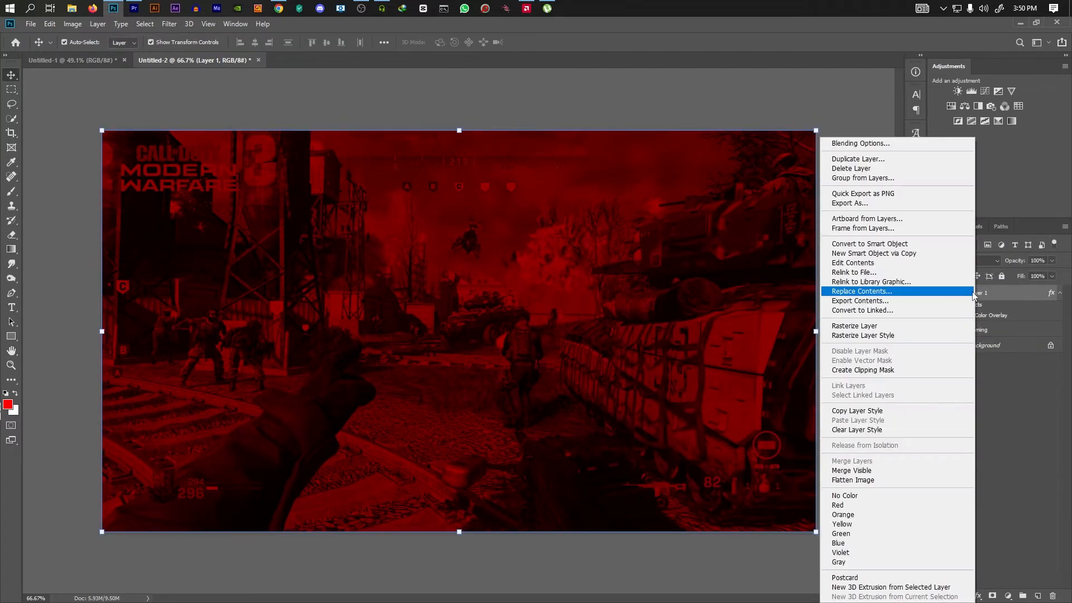
pyautogui.click(883, 247)
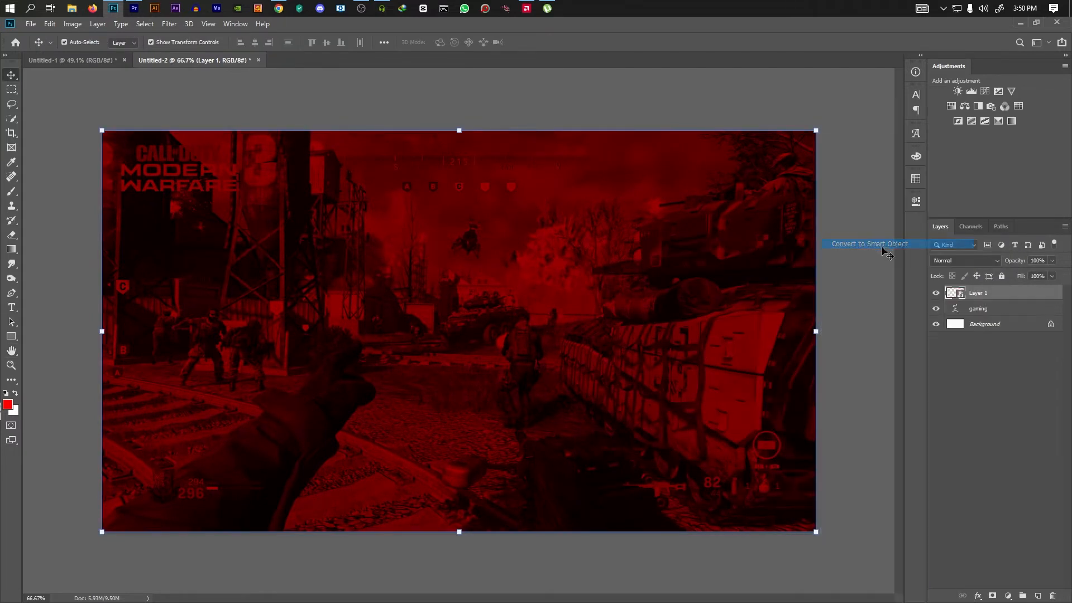
# Step: Clip the game image to the gaming text layer and set its blend mode to Hard Light
pyautogui.rightClick(1007, 296)
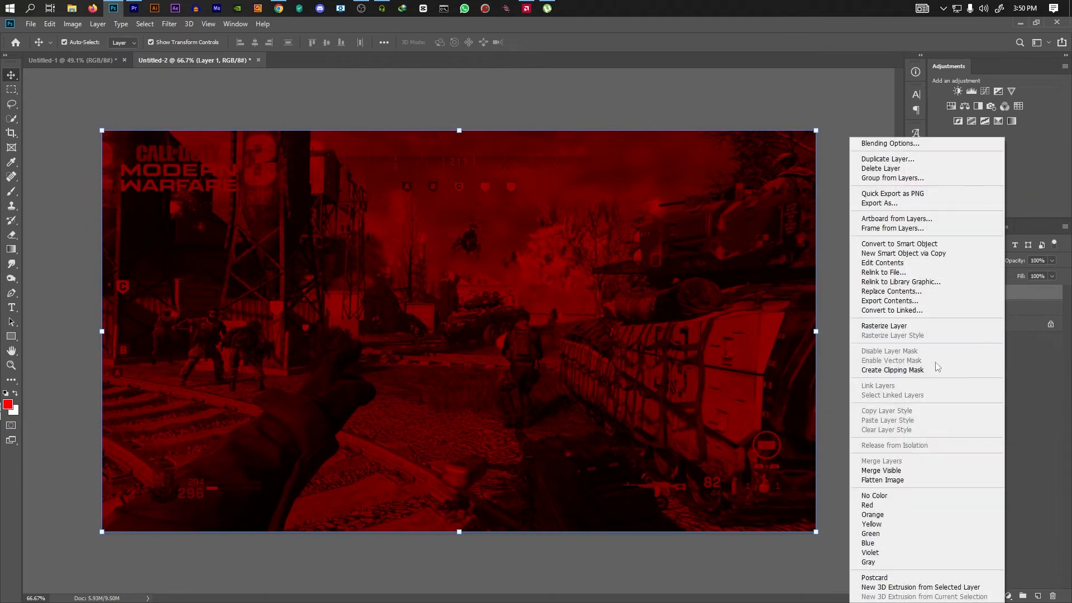
pyautogui.click(901, 373)
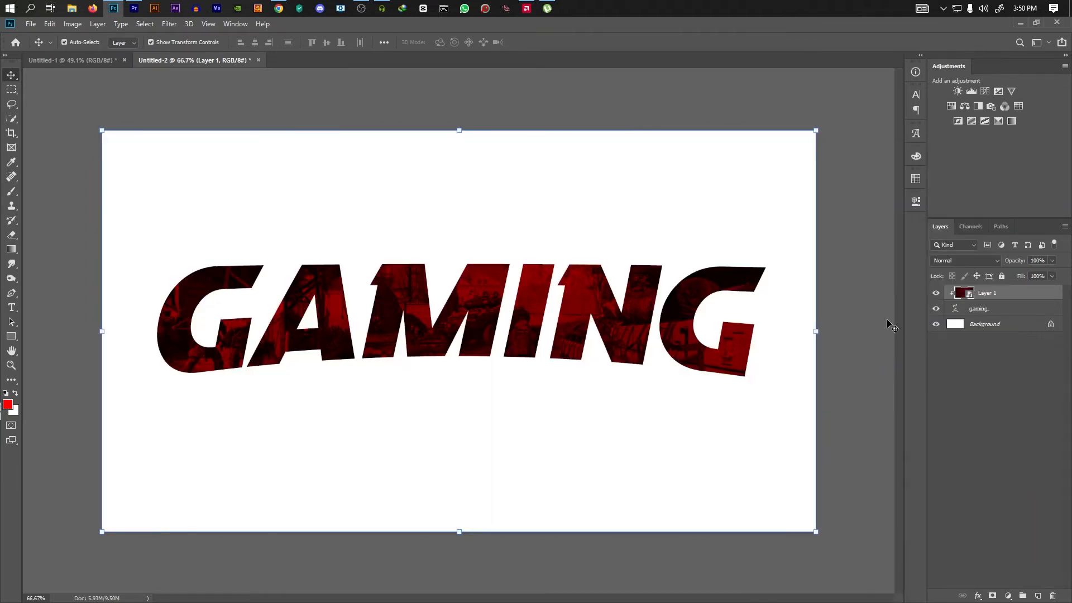
pyautogui.click(968, 261)
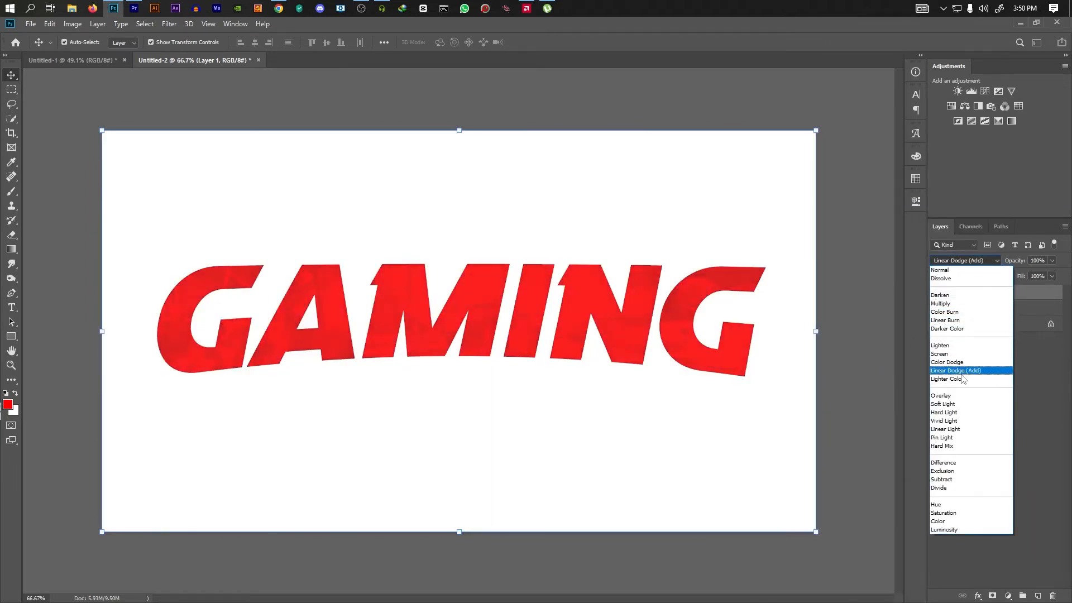
pyautogui.click(957, 414)
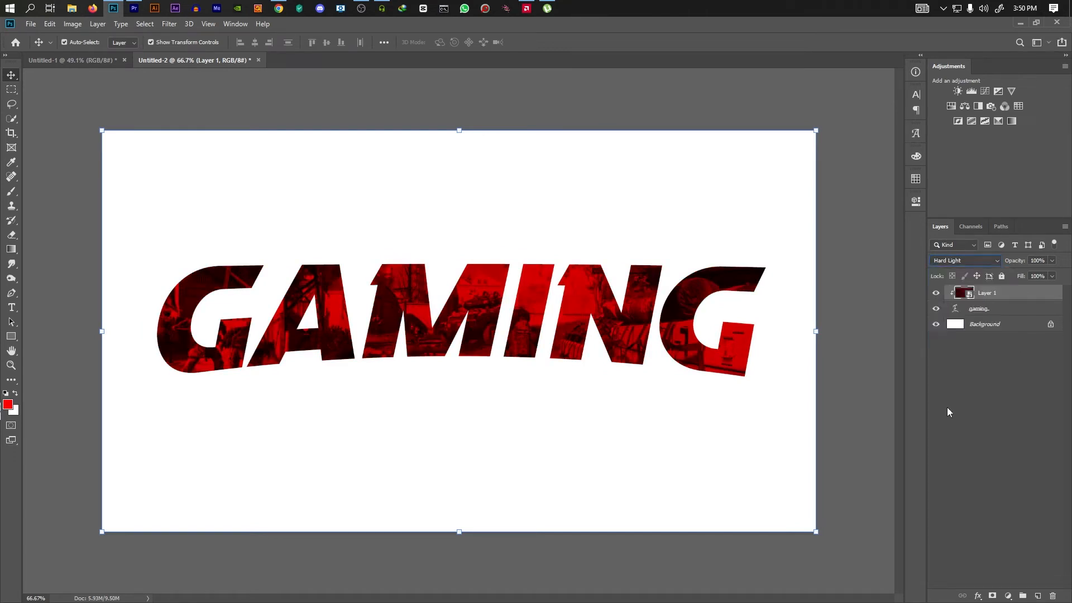
# Step: Group the clipped game image with the gaming text layer and convert the group to a smart object
pyautogui.keyDown('shift'); pyautogui.click(985, 316); pyautogui.keyUp('shift')
pyautogui.hotkey('ctrl', 'g')
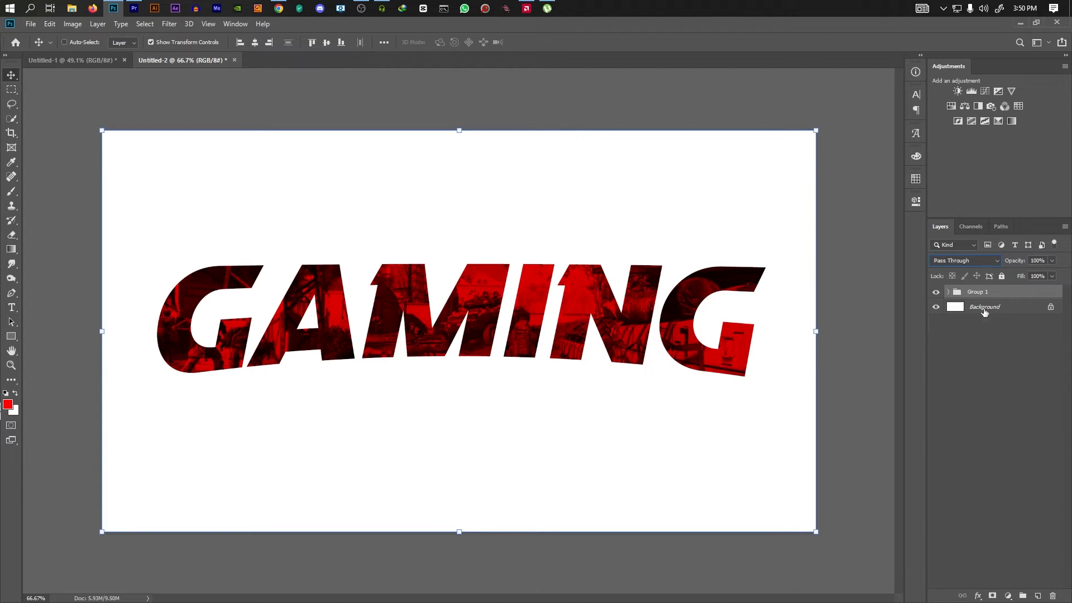
pyautogui.click(942, 414)
pyautogui.scroll(2, 508, 356)
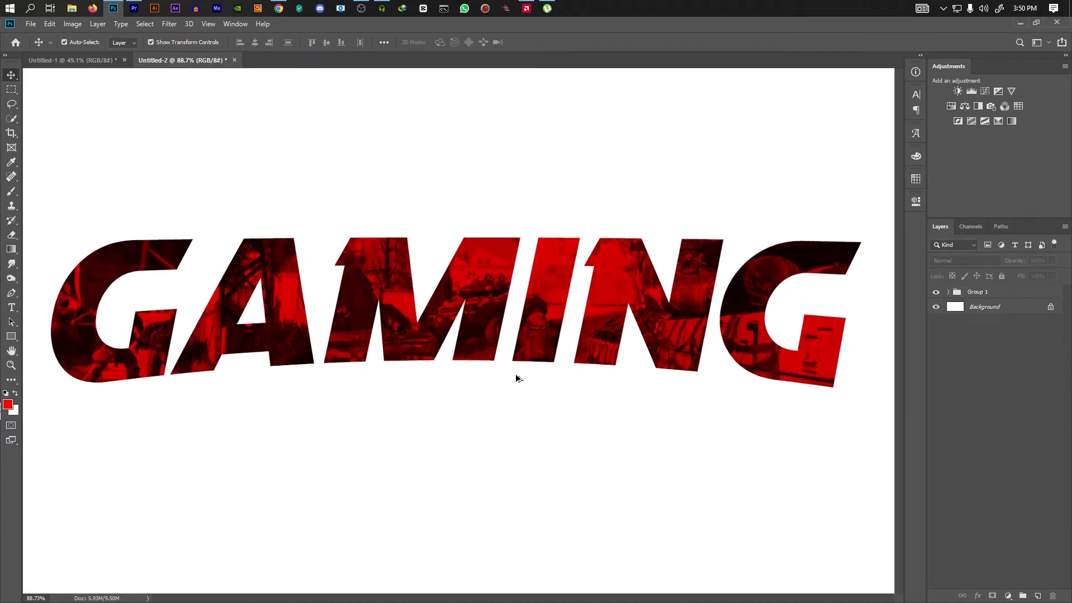
pyautogui.click(949, 292)
pyautogui.click(986, 292)
pyautogui.rightClick(987, 293)
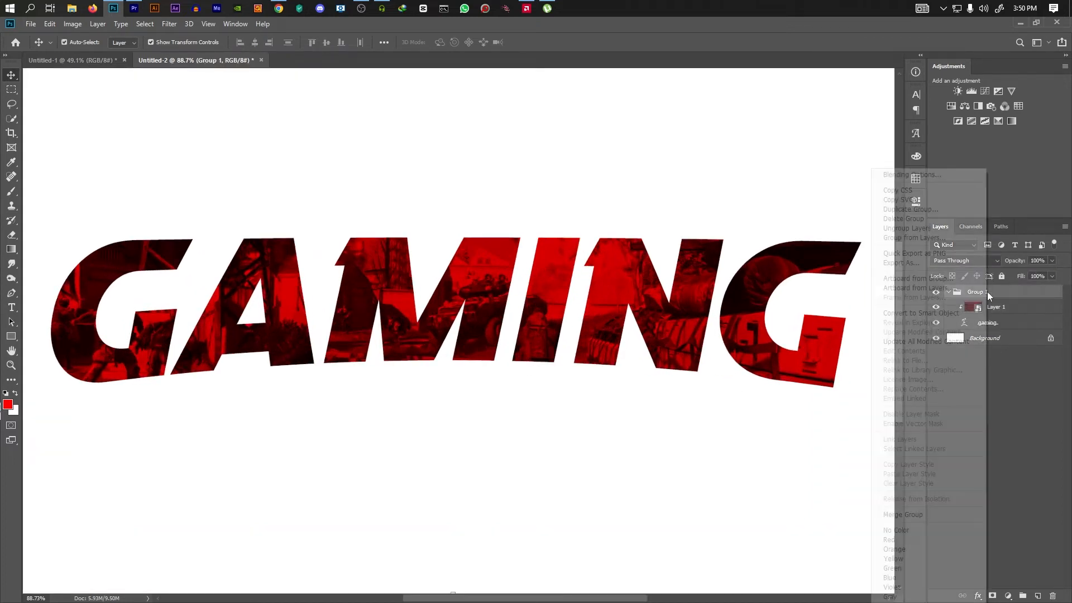
pyautogui.click(929, 314)
# Step: Apply the Alien Skin Eye Candy 7 filter to the Group 1 smart object
pyautogui.click(169, 24)
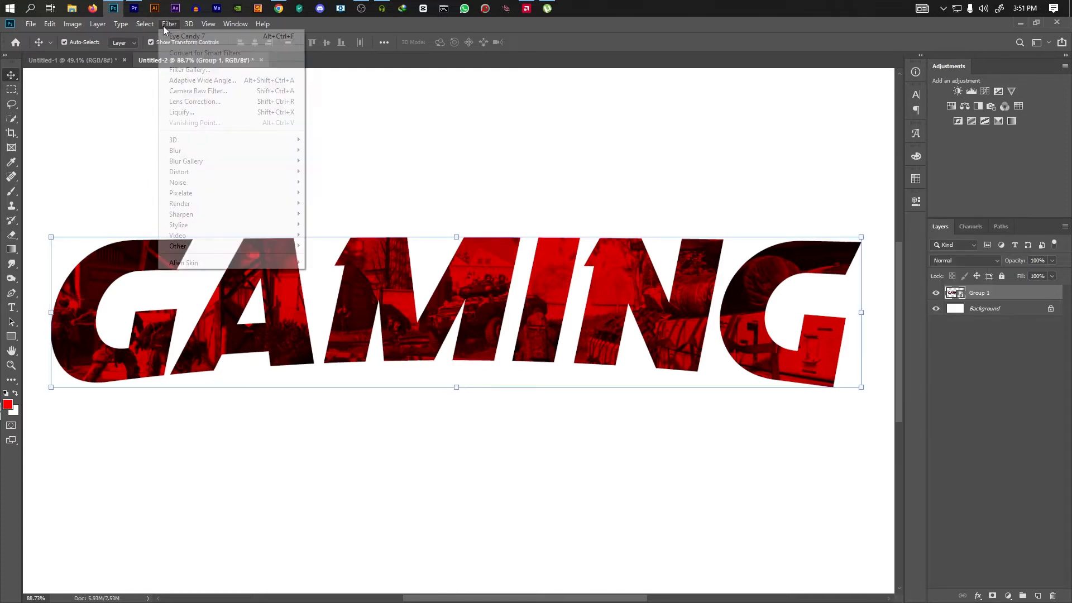
pyautogui.moveTo(225, 267)
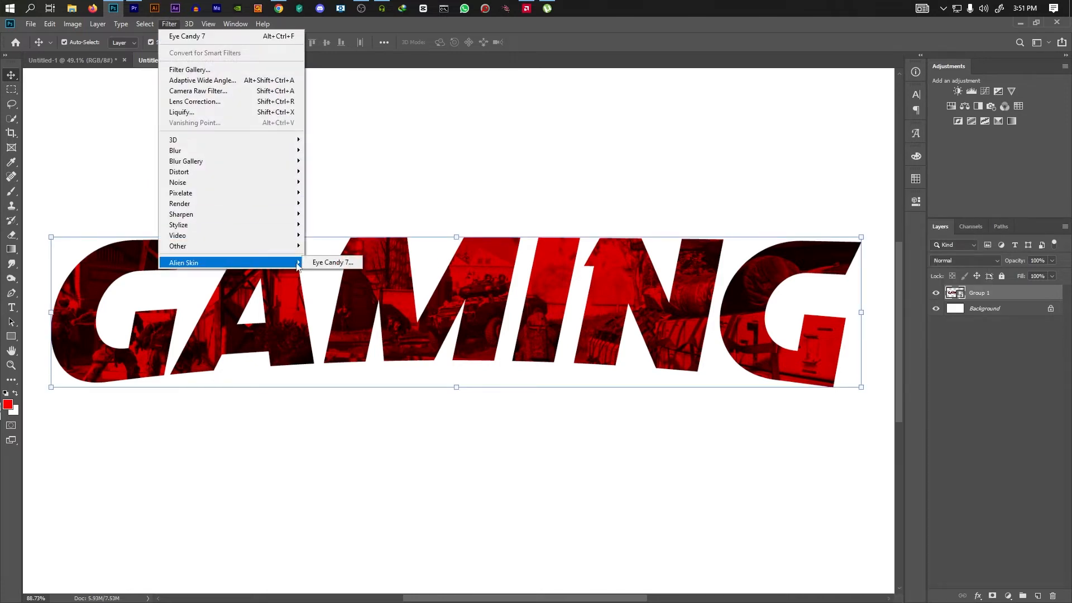
pyautogui.click(334, 263)
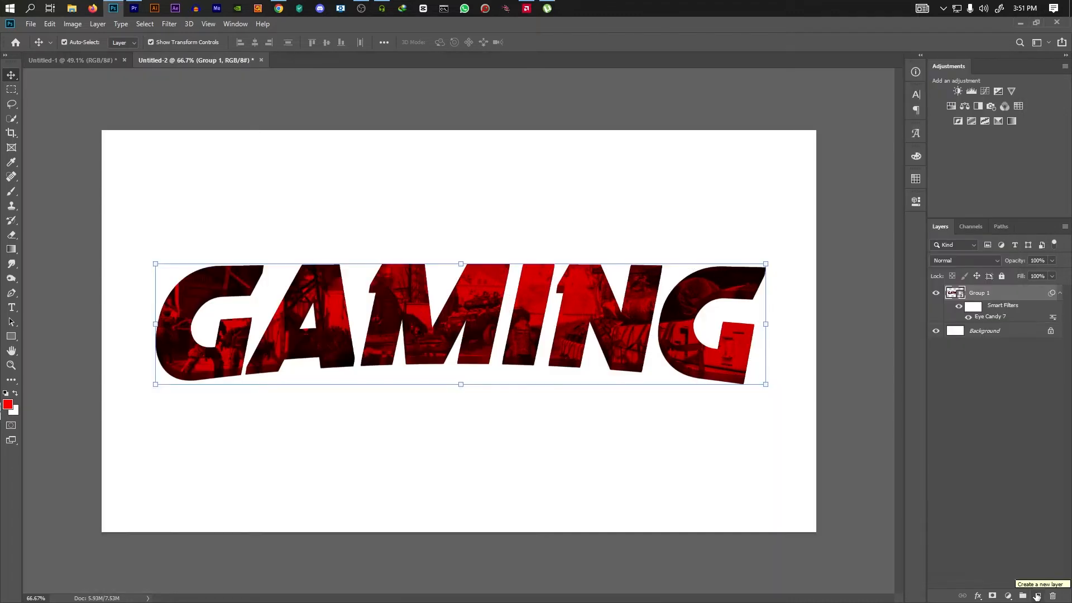
# Step: Create a new empty layer above Group 1 and clip it to the group
pyautogui.click(1036, 596)
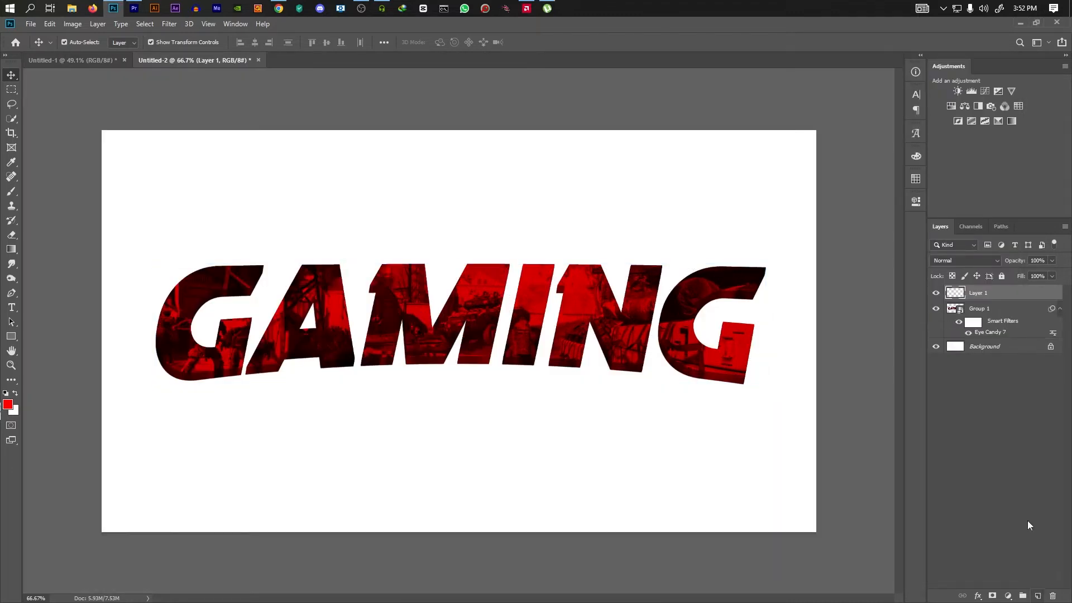
pyautogui.rightClick(999, 300)
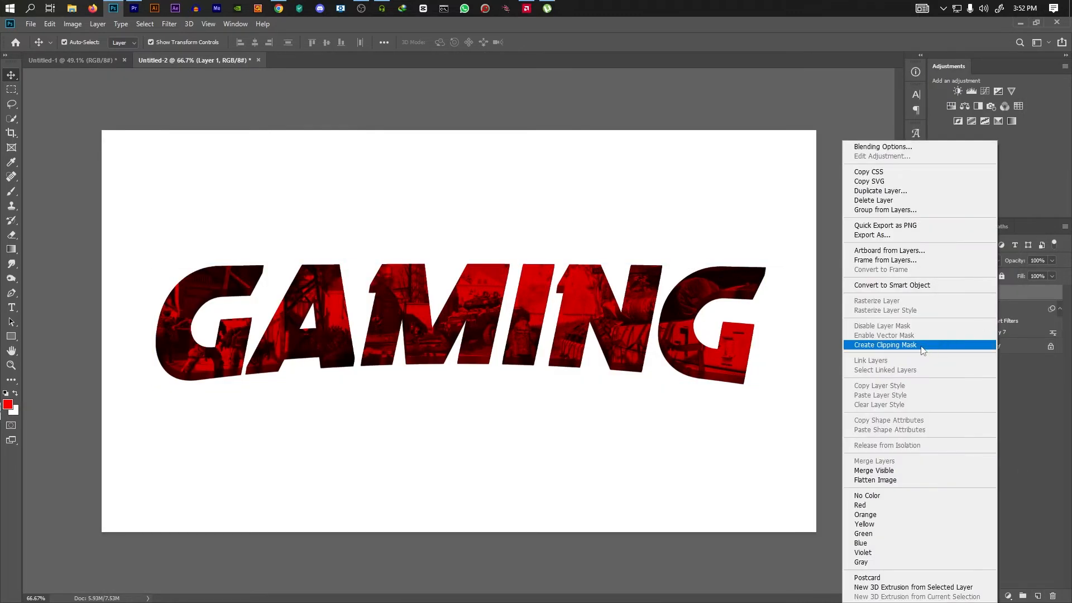
pyautogui.click(922, 350)
# Step: Set up the Brush tool with a soft round tip of 1154 px and 0% hardness
pyautogui.click(12, 192)
pyautogui.click(72, 43)
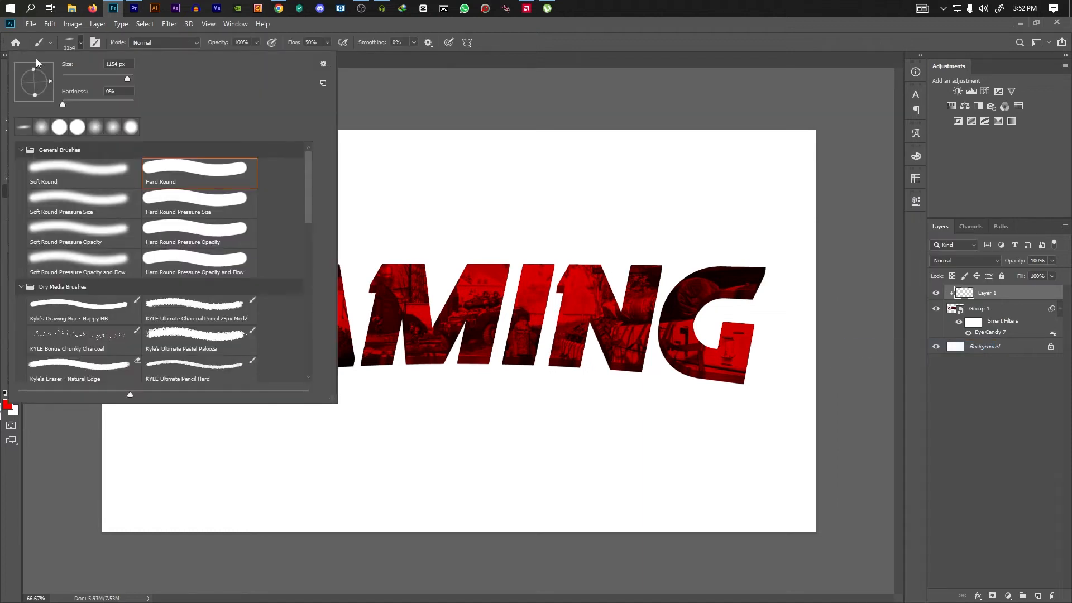
pyautogui.click(583, 127)
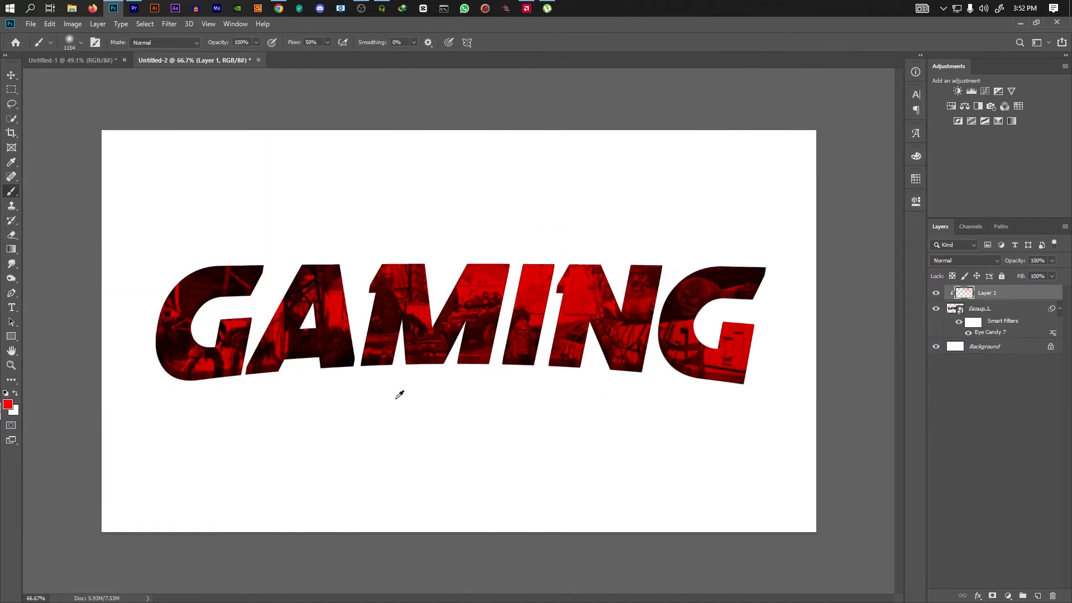
# Step: Paint a soft red glow on Layer 1 with an 803 px brush and set the layer's blend mode to Screen
pyautogui.keyDown('alt'); pyautogui.moveTo(397, 396); pyautogui.dragTo(329, 429); pyautogui.keyUp('alt')
pyautogui.click(317, 435)
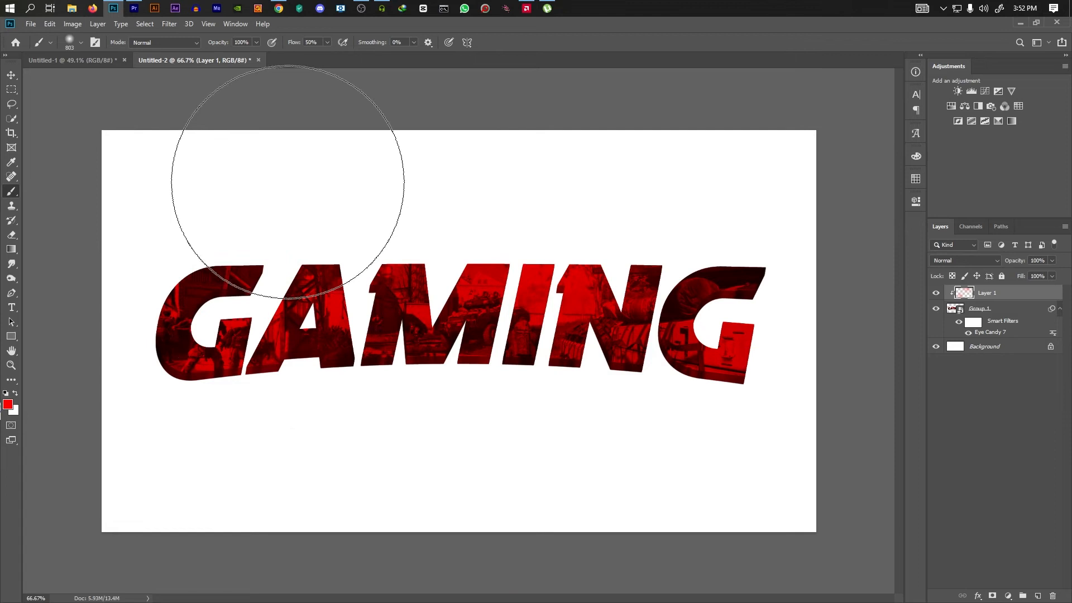
pyautogui.click(964, 261)
pyautogui.click(952, 358)
# Step: Add soft red highlights around the edges of the GAMING letters with a 704 px brush at 100% flow
pyautogui.keyDown('alt'); pyautogui.moveTo(385, 208); pyautogui.dragTo(364, 206); pyautogui.keyUp('alt')
pyautogui.click(320, 189)
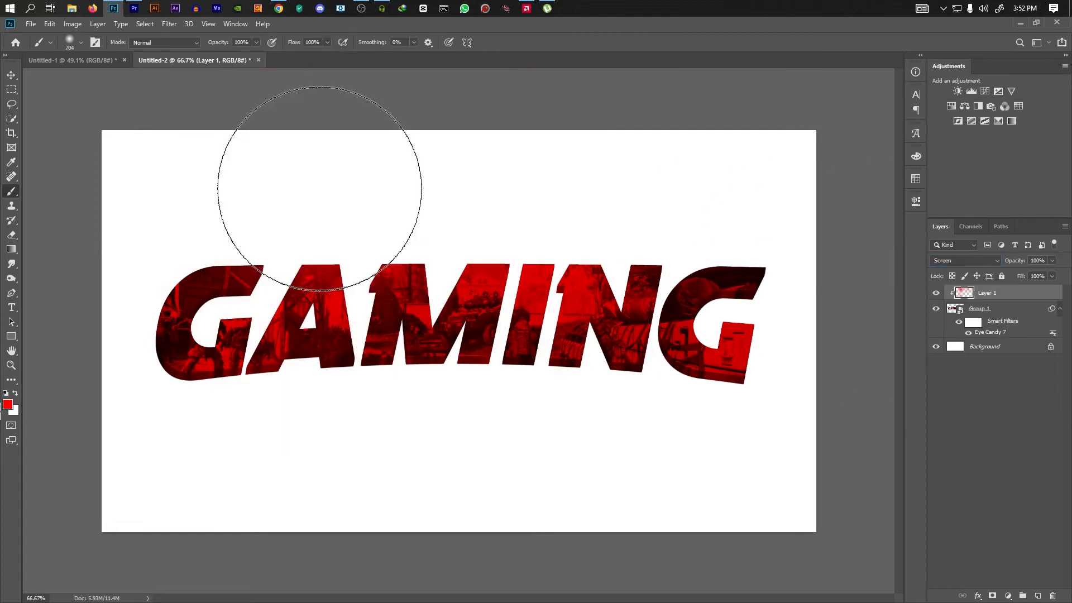
pyautogui.click(739, 451)
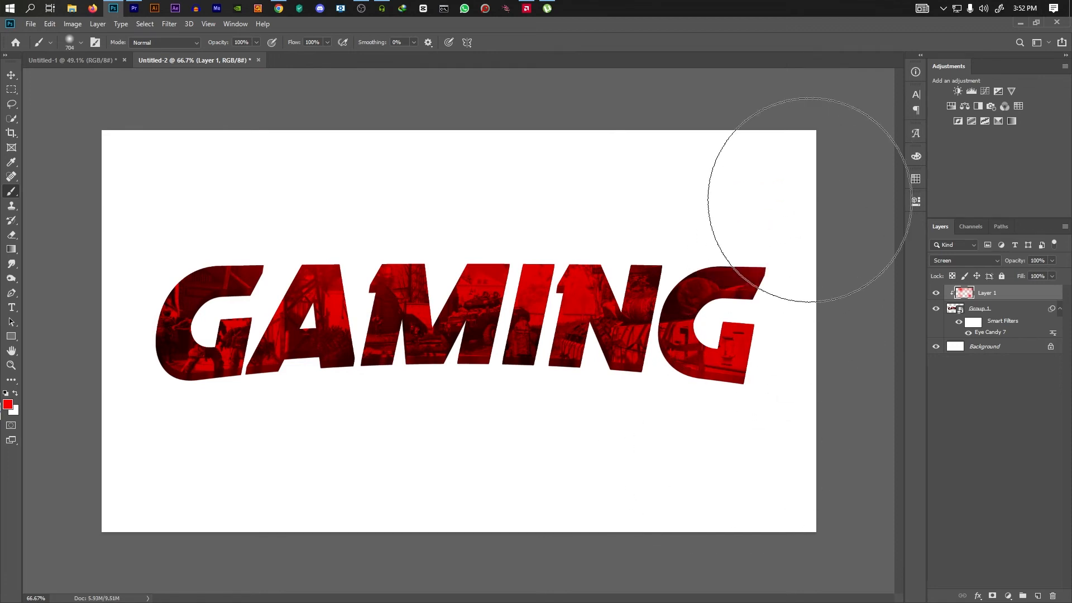
pyautogui.scroll(-3, 524, 463)
pyautogui.scroll(2, 523, 462)
pyautogui.hotkey('ctrl', 'z')
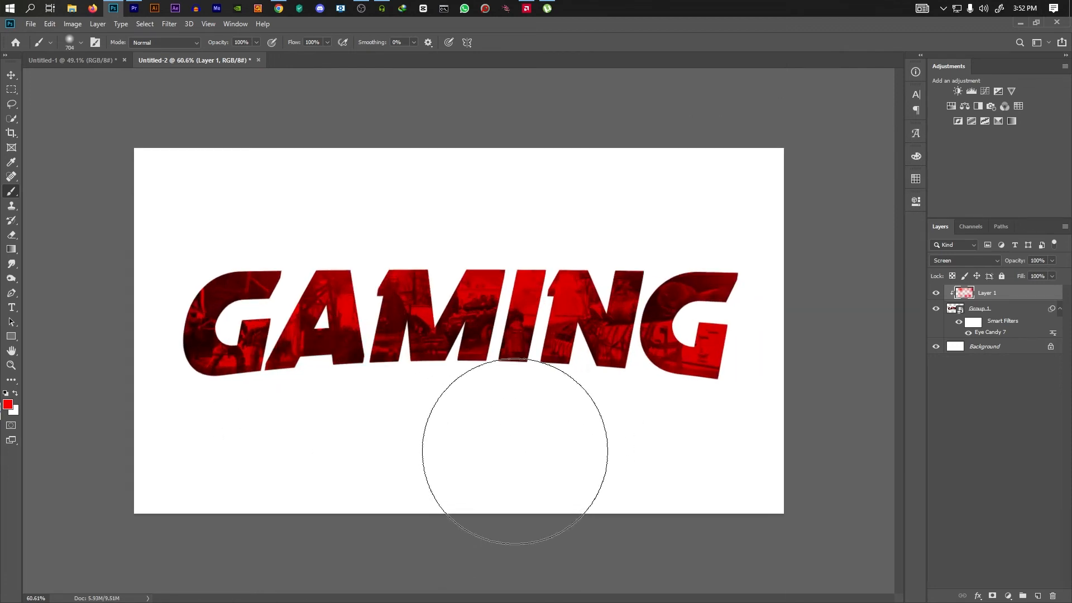
# Step: Group the clipped Layer 1 with Group 1 and convert the group to a smart object
pyautogui.hotkey('ctrl', '-')
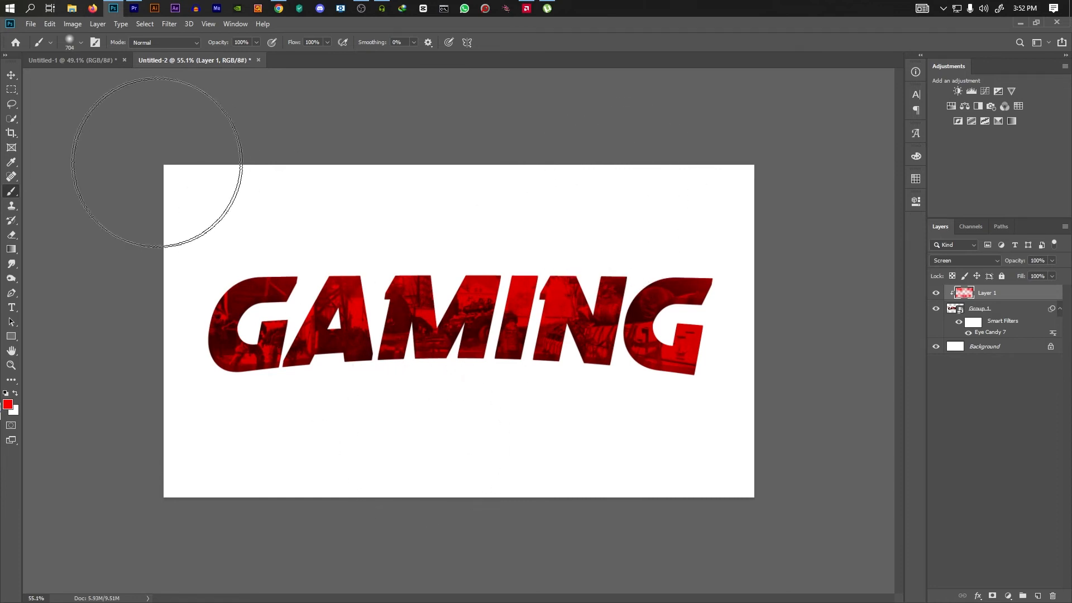
pyautogui.click(11, 77)
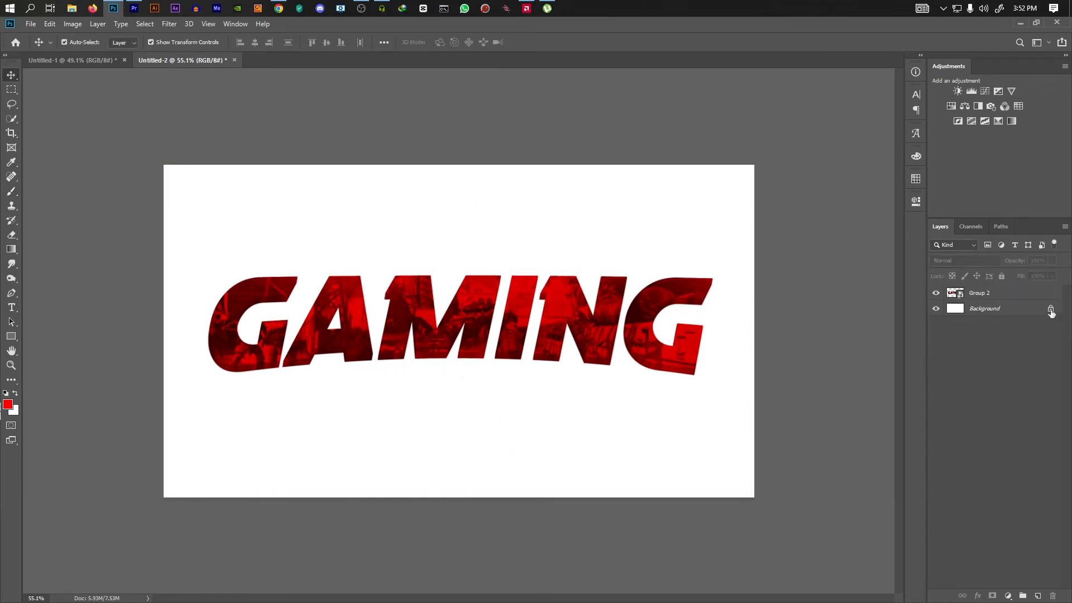
# Step: Add an Inner Glow layer style to Group 2 in Overlay mode with choke 100%
pyautogui.click(1007, 298)
pyautogui.click(969, 596)
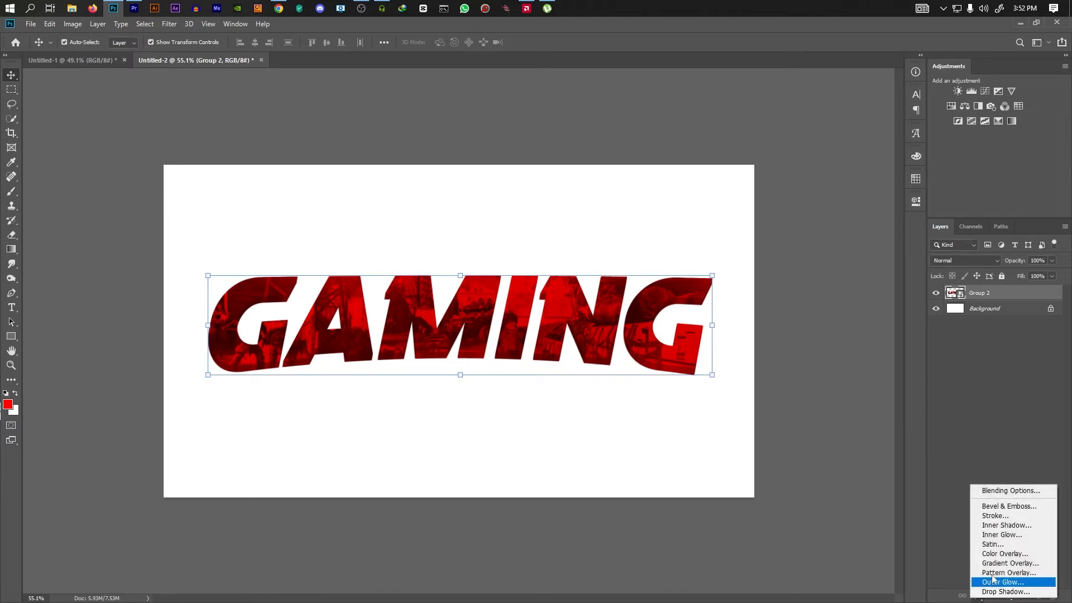
pyautogui.click(999, 535)
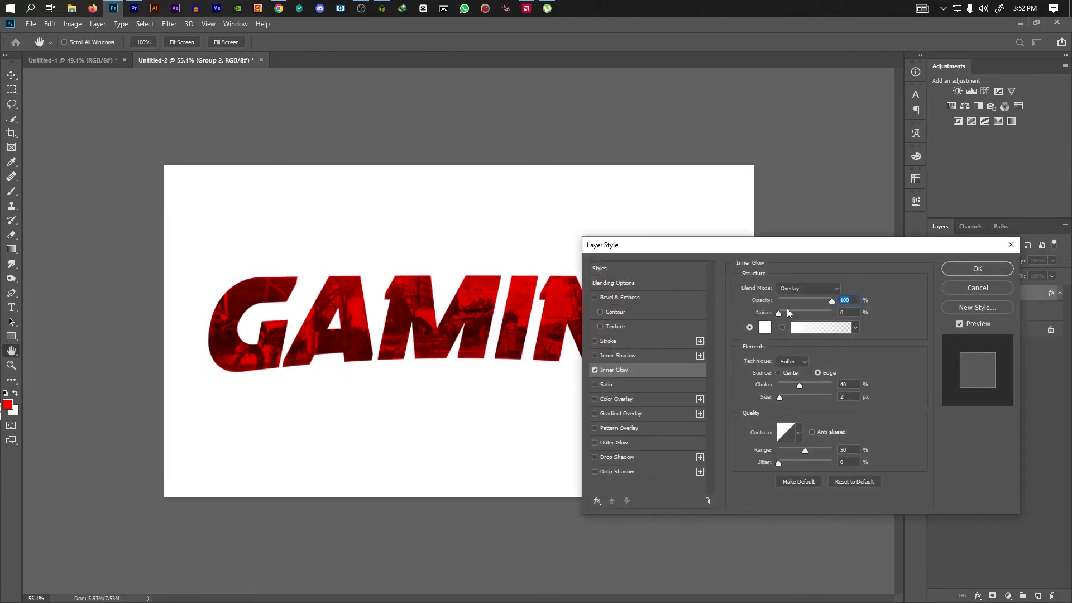
pyautogui.moveTo(780, 397); pyautogui.dragTo(875, 384)
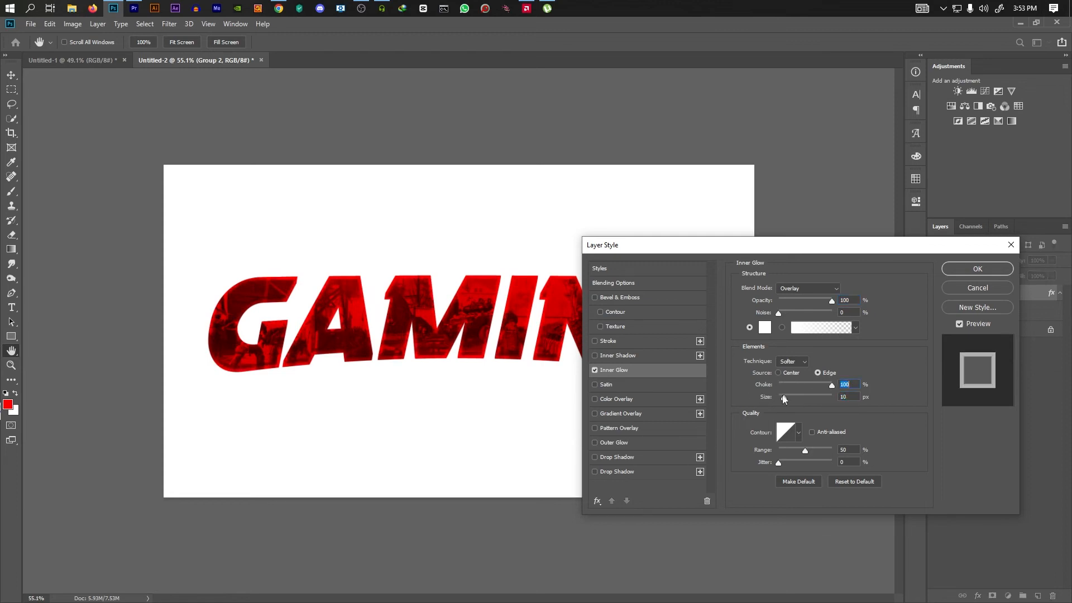
# Step: Try an Inner Shadow on the GAMING text and switch it off again
pyautogui.click(595, 356)
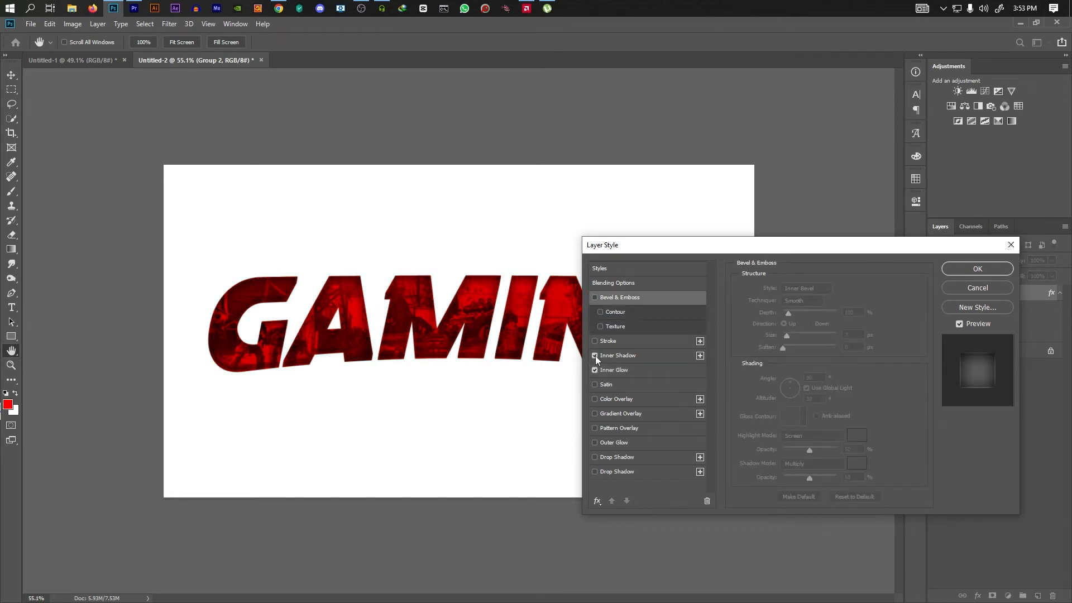
pyautogui.moveTo(621, 246); pyautogui.dragTo(799, 272)
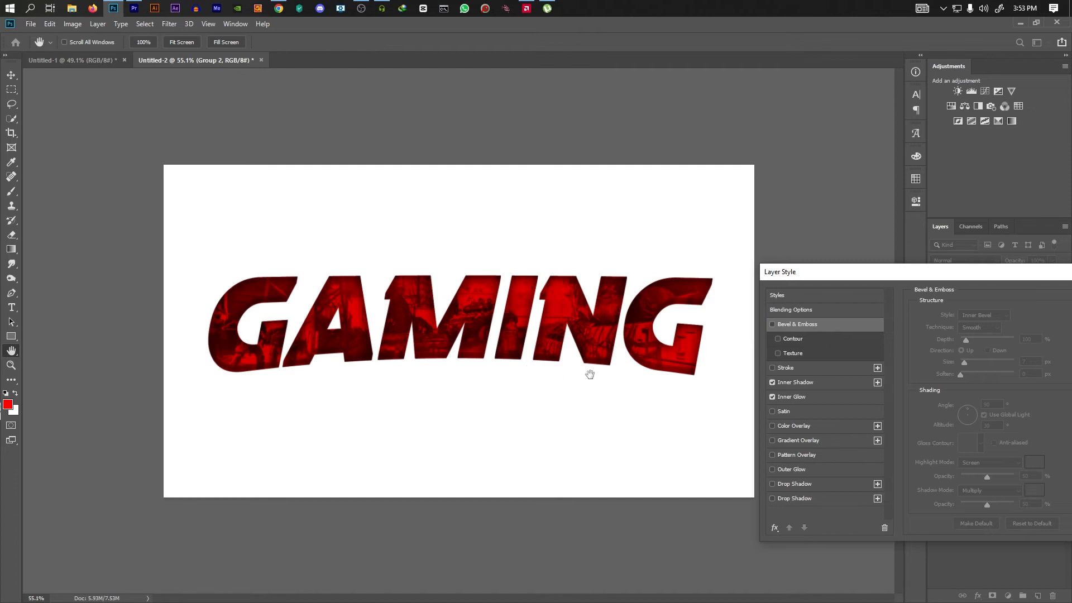
pyautogui.click(773, 383)
pyautogui.moveTo(815, 272); pyautogui.dragTo(627, 272)
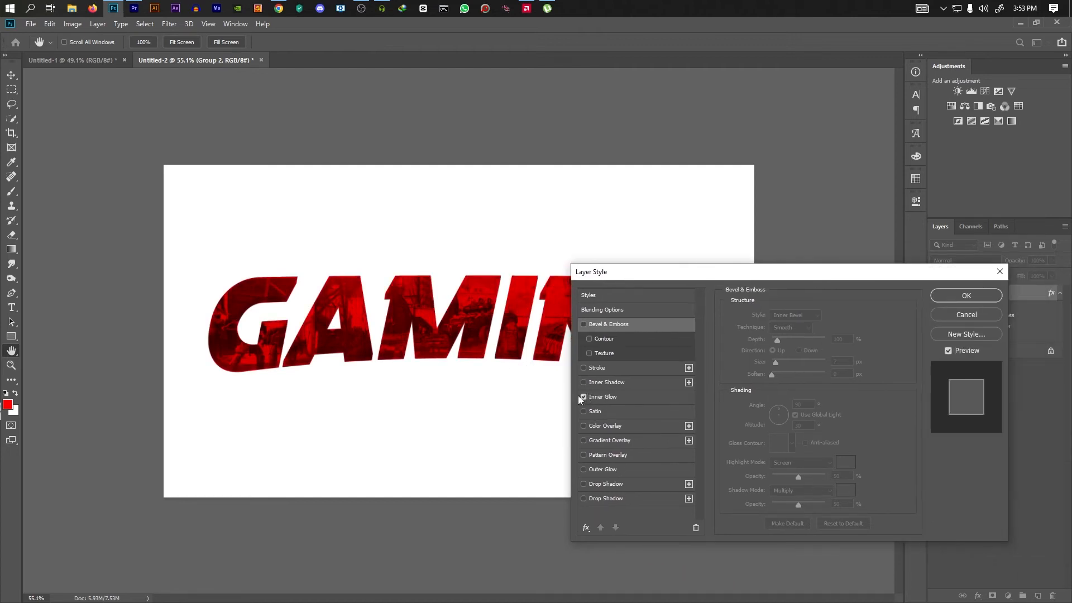
# Step: Compare the text with and without the Inner Glow and apply the style at 59% opacity and 3 px size
pyautogui.click(581, 396)
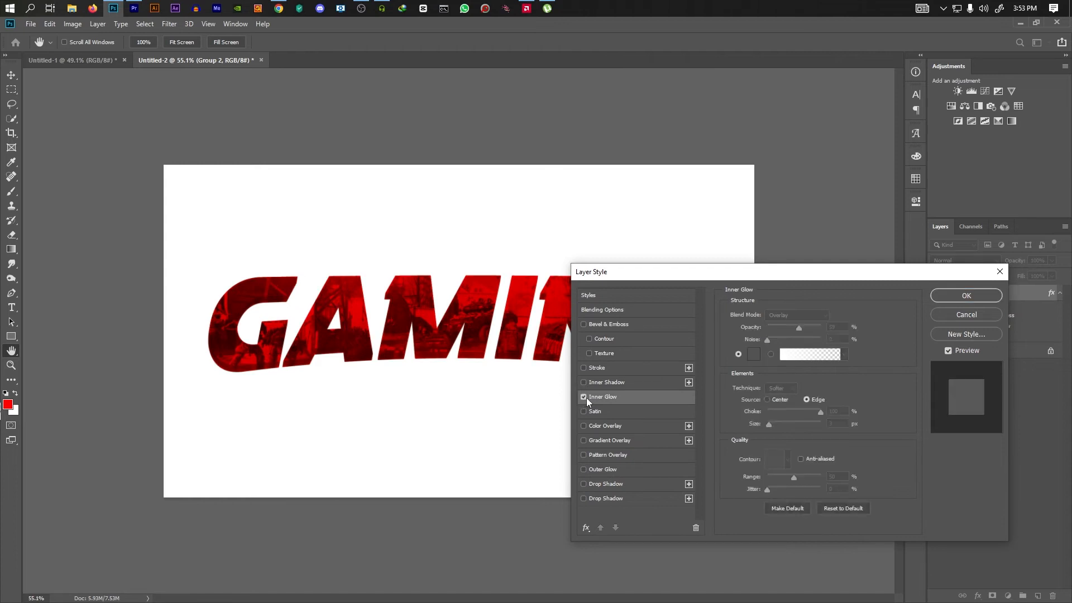
pyautogui.click(964, 297)
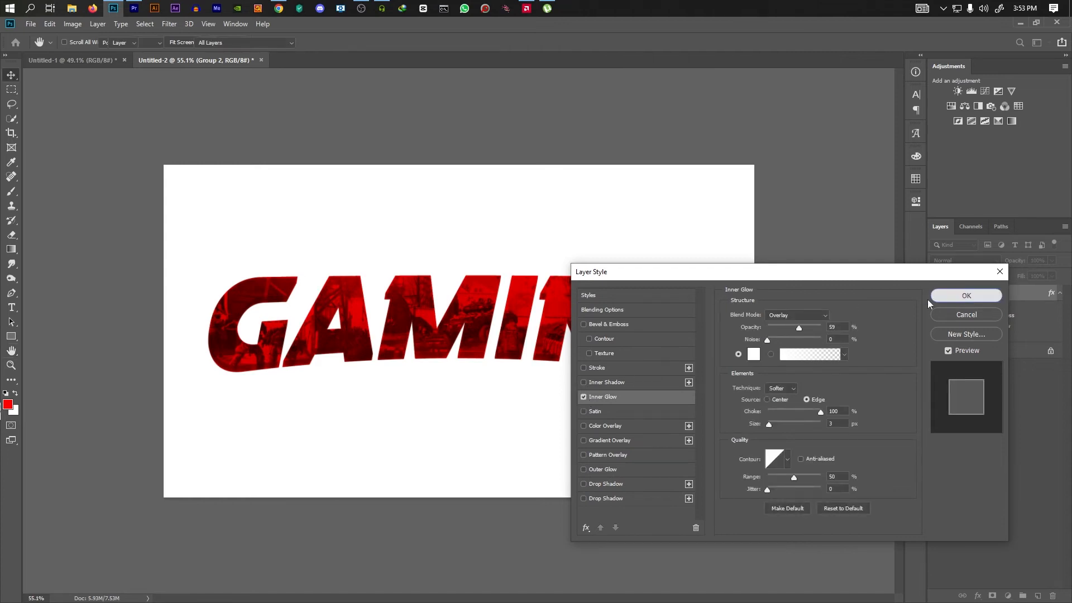
pyautogui.click(827, 294)
# Step: Create a new empty layer above Group 2 and clip it to the smart object
pyautogui.click(1038, 596)
pyautogui.rightClick(984, 299)
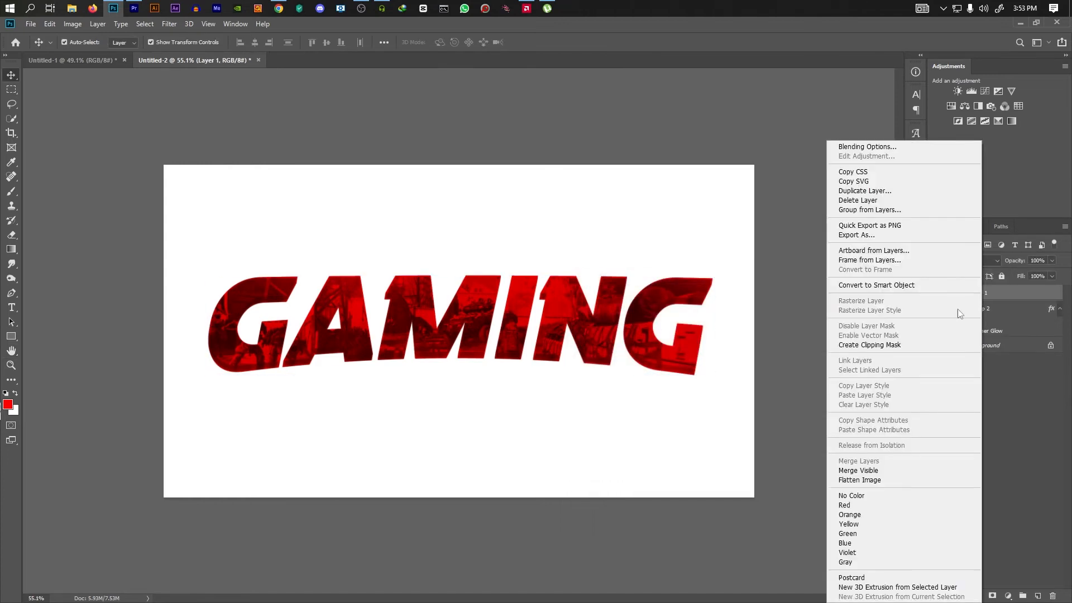
pyautogui.click(891, 344)
# Step: Set the foreground colour to black (000000) and paint soft shading along the bottom edges of the A and M with a 133 px brush
pyautogui.press('b')
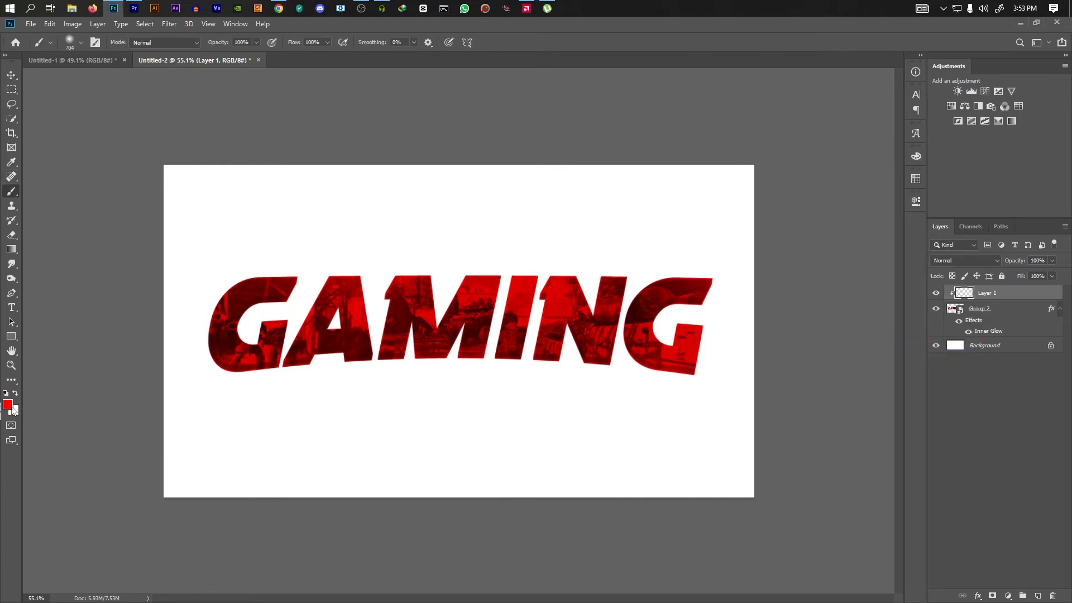
pyautogui.click(8, 404)
pyautogui.write('000000')
pyautogui.press('Return')
pyautogui.scroll(3, 291, 400)
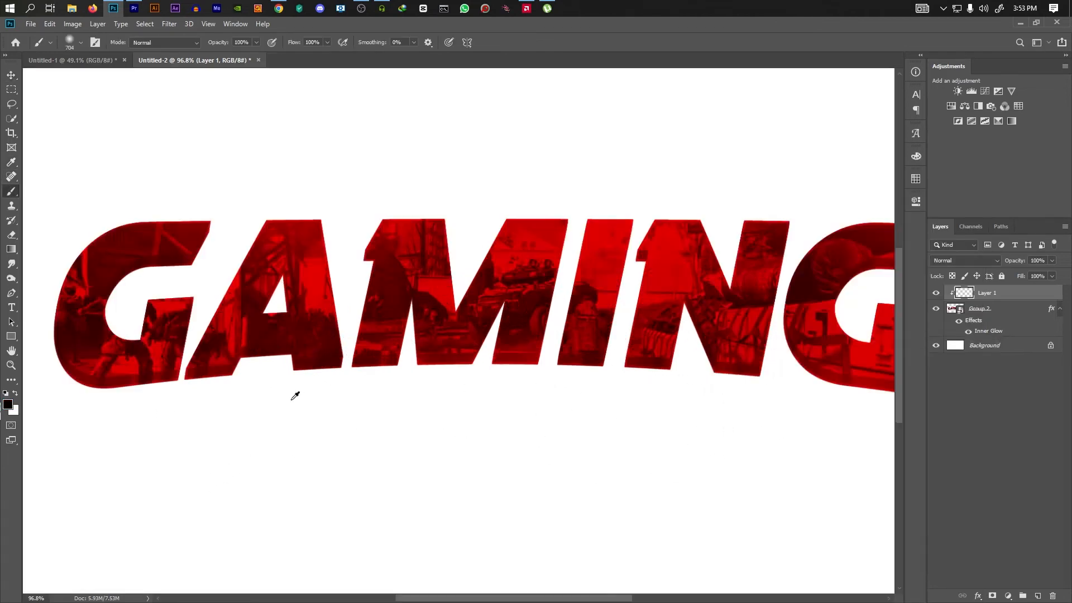
pyautogui.scroll(4, 301, 394)
pyautogui.moveTo(364, 378); pyautogui.dragTo(269, 377)
pyautogui.scroll(-3, 419, 363)
pyautogui.scroll(6, 435, 403)
pyautogui.moveTo(434, 419)
pyautogui.mouseDown()
pyautogui.moveTo(340, 470)
pyautogui.moveTo(748, 486)
pyautogui.mouseUp()
# Step: Set Layer 1's blend mode to Multiply and its opacity to 38%
pyautogui.click(965, 260)
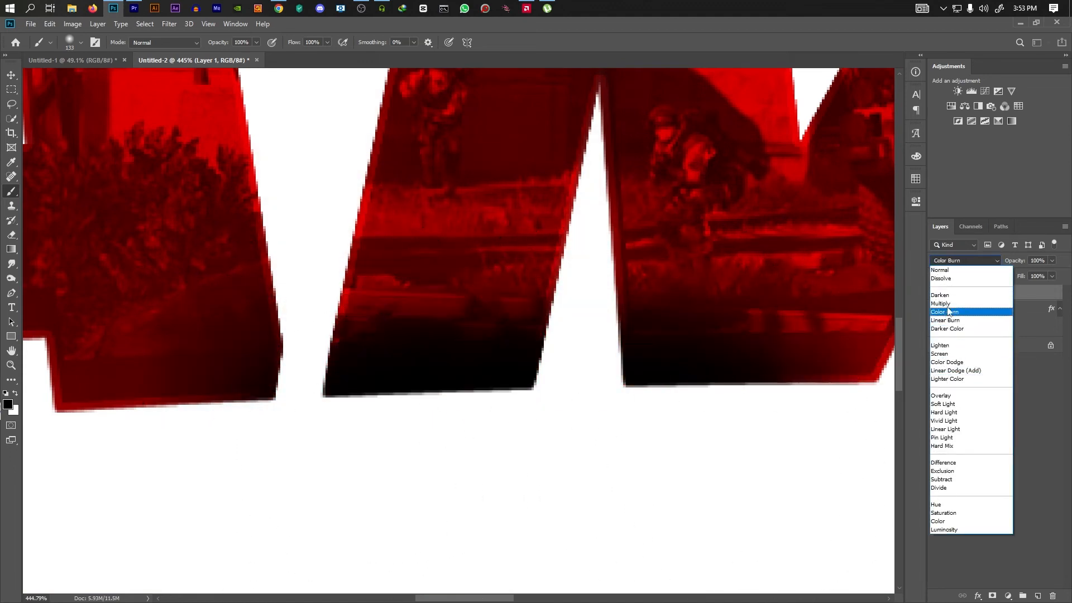
pyautogui.click(944, 304)
pyautogui.moveTo(1039, 273); pyautogui.dragTo(1021, 274)
# Step: Paint black shading along the bottom edges of the M, I, N and final G
pyautogui.moveTo(769, 378); pyautogui.dragTo(421, 369)
pyautogui.moveTo(795, 457); pyautogui.dragTo(327, 448)
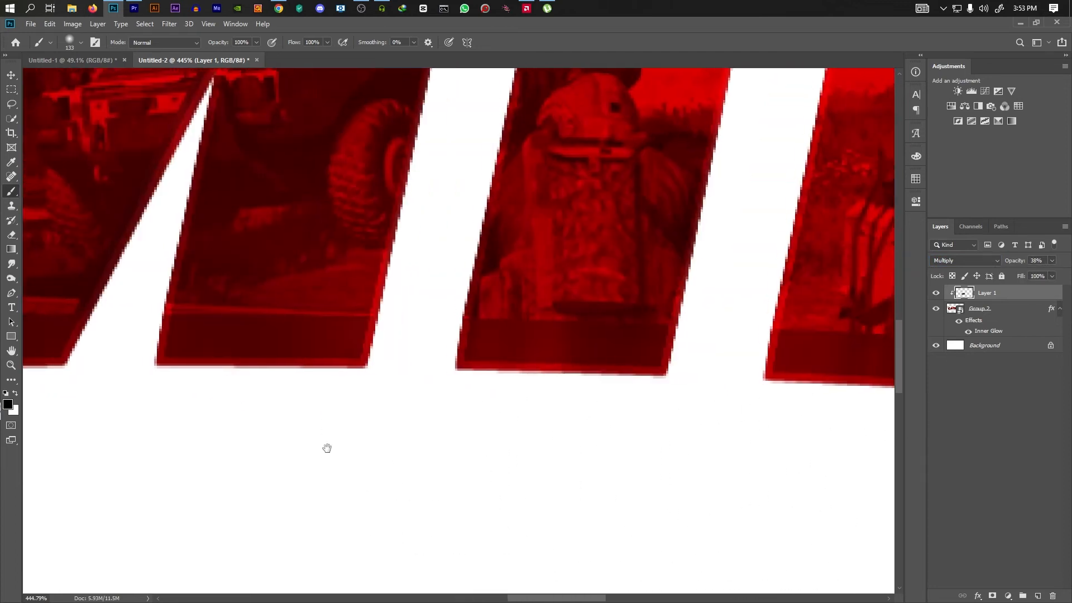
pyautogui.moveTo(732, 462); pyautogui.dragTo(349, 442)
pyautogui.scroll(-3, 644, 430)
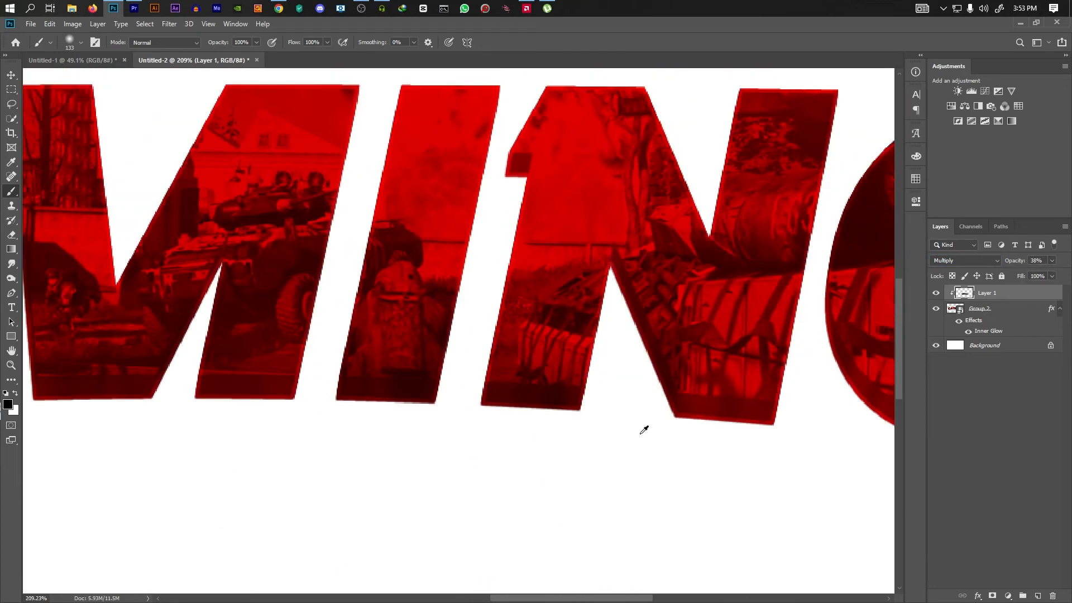
pyautogui.moveTo(760, 460); pyautogui.dragTo(444, 409)
pyautogui.moveTo(565, 431); pyautogui.dragTo(831, 482)
pyautogui.moveTo(652, 420)
pyautogui.mouseDown()
pyautogui.moveTo(607, 419)
pyautogui.moveTo(523, 355)
pyautogui.mouseUp()
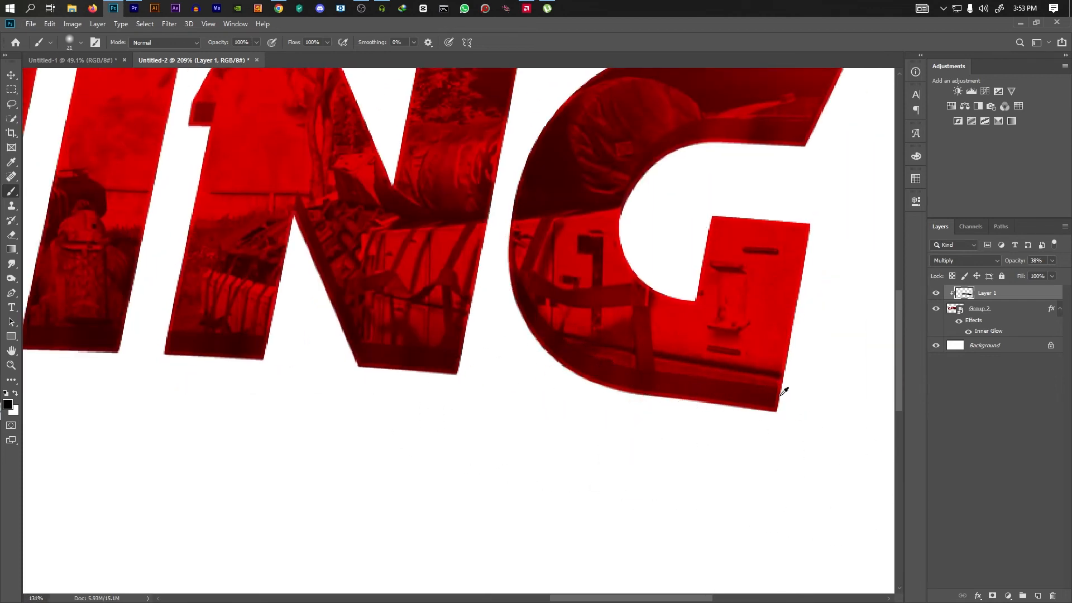
# Step: Extend the black shading along the bottom edges of the first G, A and M with a small soft brush
pyautogui.scroll(-5, 782, 385)
pyautogui.scroll(10, 407, 296)
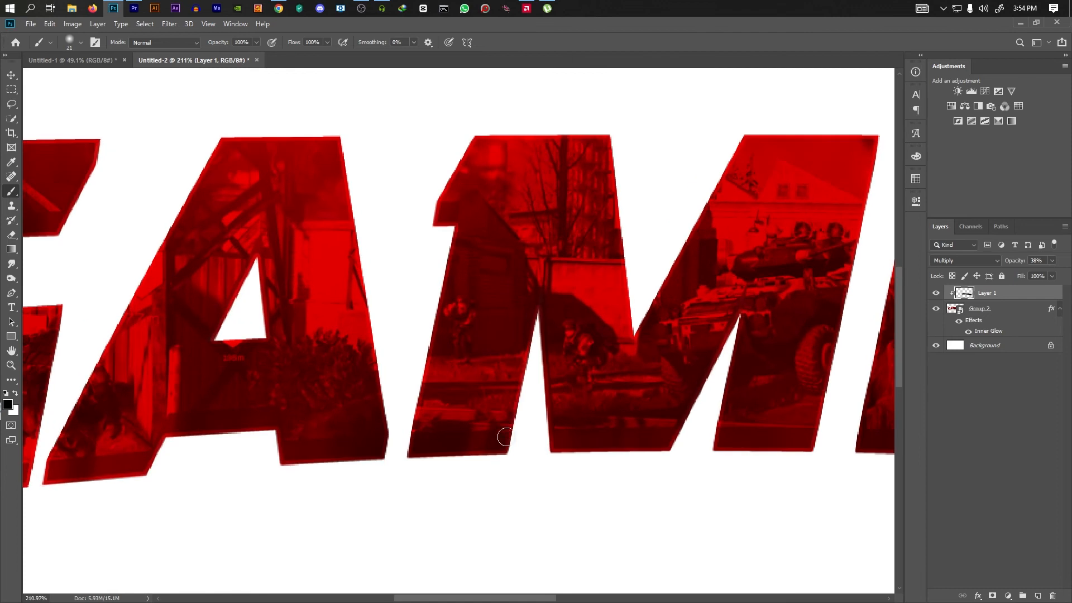
pyautogui.hscroll(-5, 505, 437)
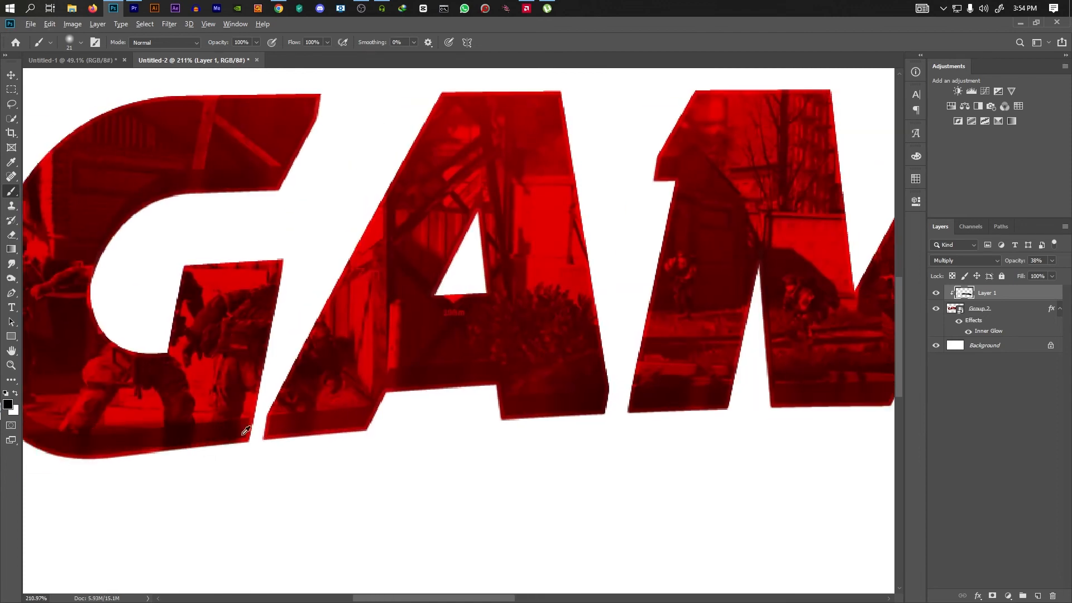
pyautogui.hscroll(-5, 311, 435)
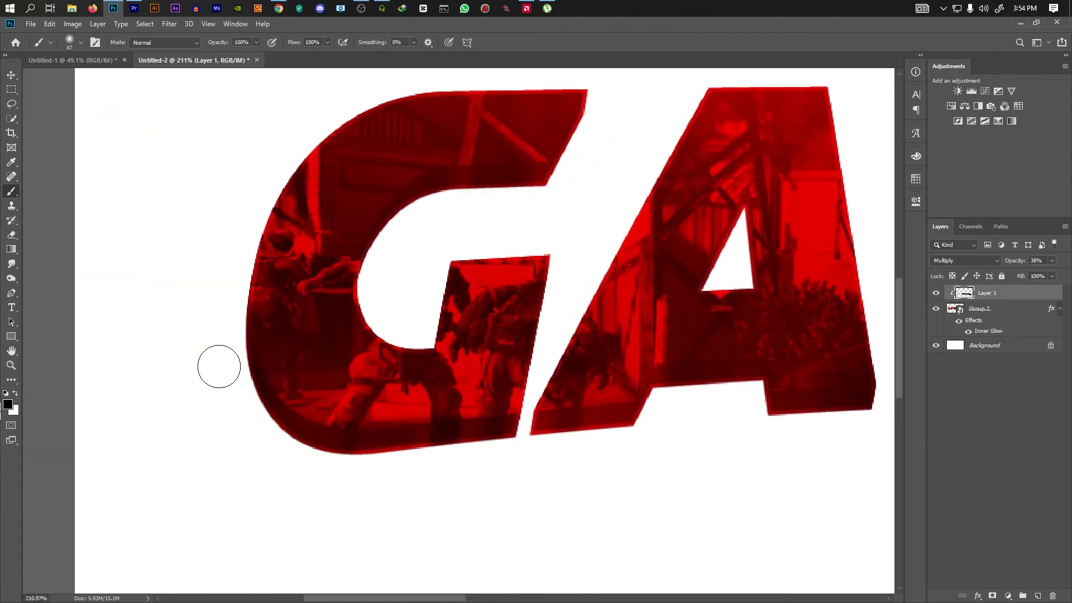
# Step: Lower the shading layer's opacity to 15% and deselect the layer
pyautogui.scroll(-5, 431, 382)
pyautogui.scroll(-3, 432, 382)
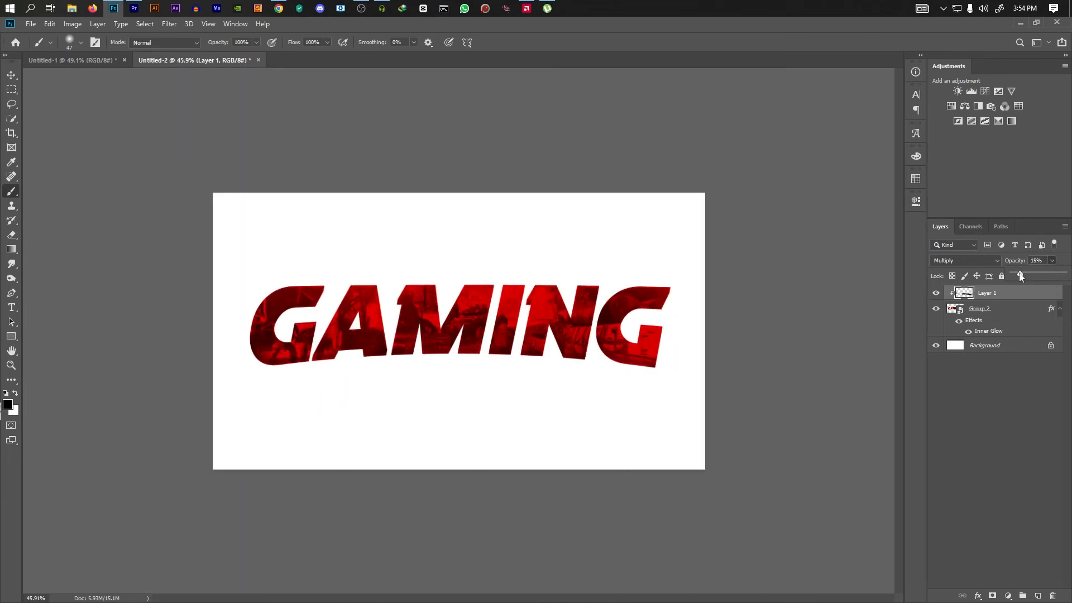
pyautogui.click(11, 75)
pyautogui.click(367, 173)
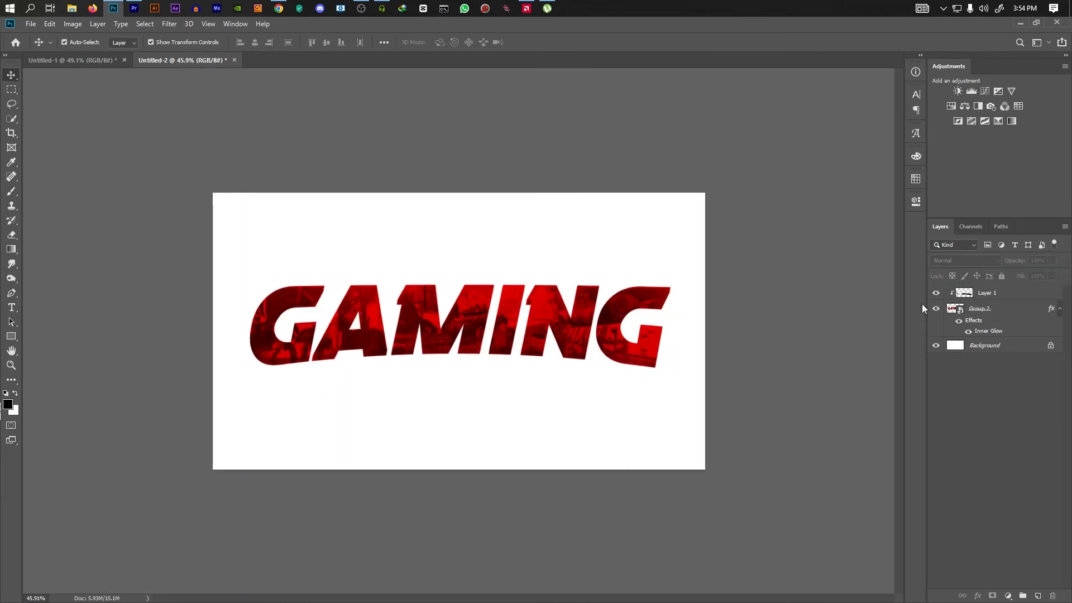
# Step: Group the shading layer with the GAMING smart object and convert the group to a smart object
pyautogui.scroll(1, 519, 326)
pyautogui.moveTo(696, 458); pyautogui.dragTo(592, 338)
pyautogui.hotkey('ctrl', 'g')
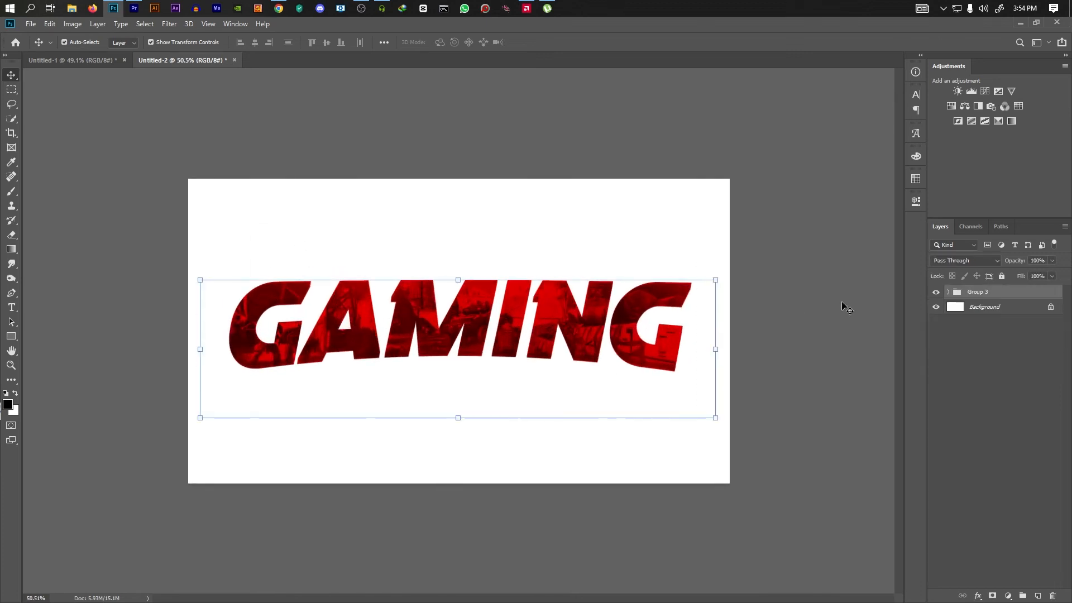
pyautogui.rightClick(1001, 293)
pyautogui.click(968, 320)
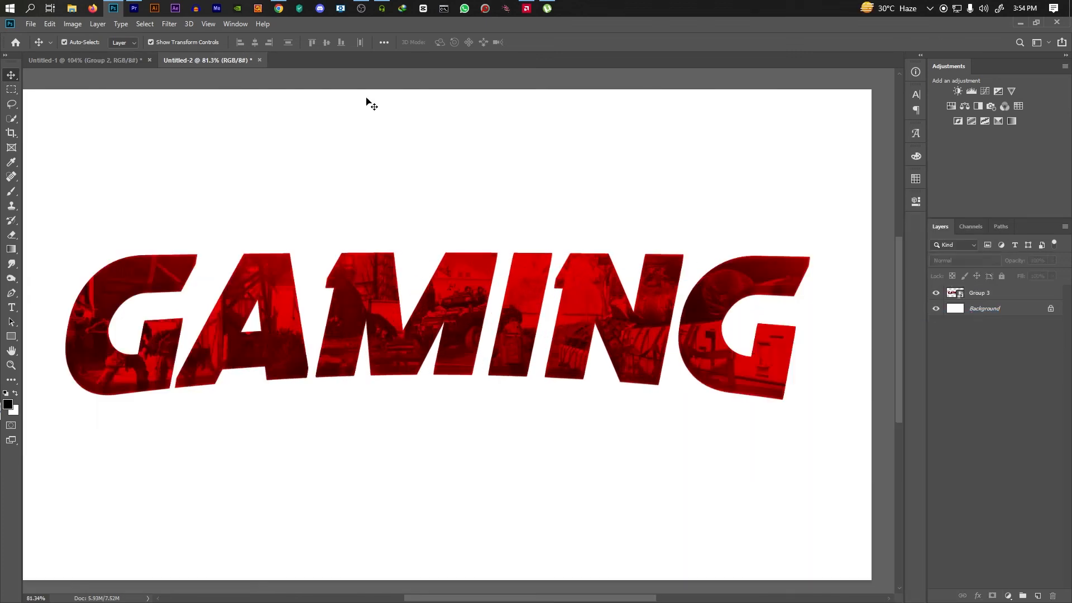
# Step: Paste the finished EFFECT text into the document and move it below the GAMING text
pyautogui.scroll(-4, 505, 257)
pyautogui.scroll(1, 513, 248)
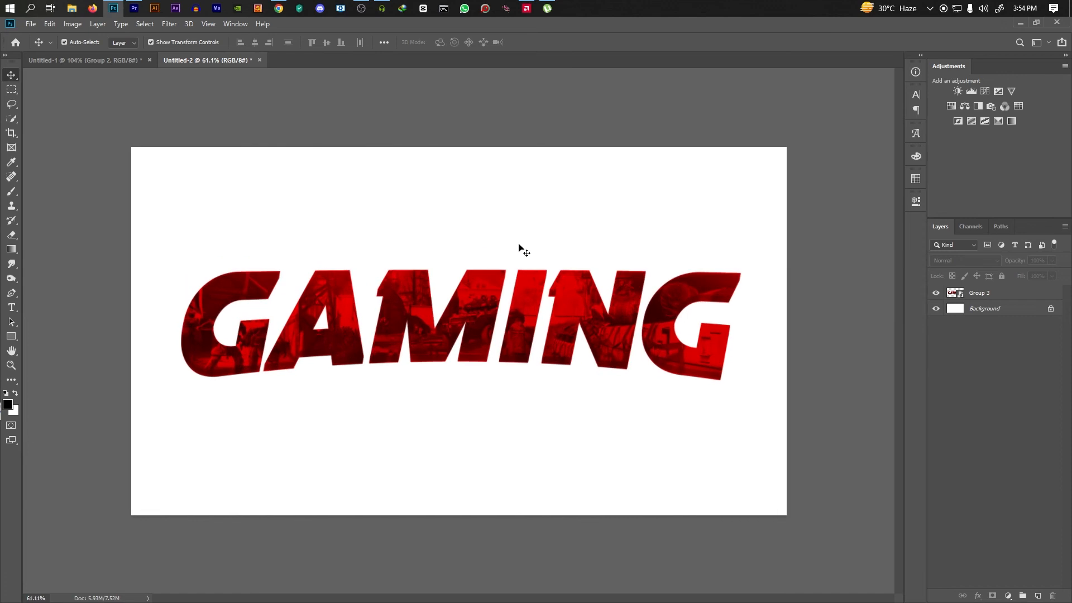
pyautogui.hotkey('ctrl', 'v')
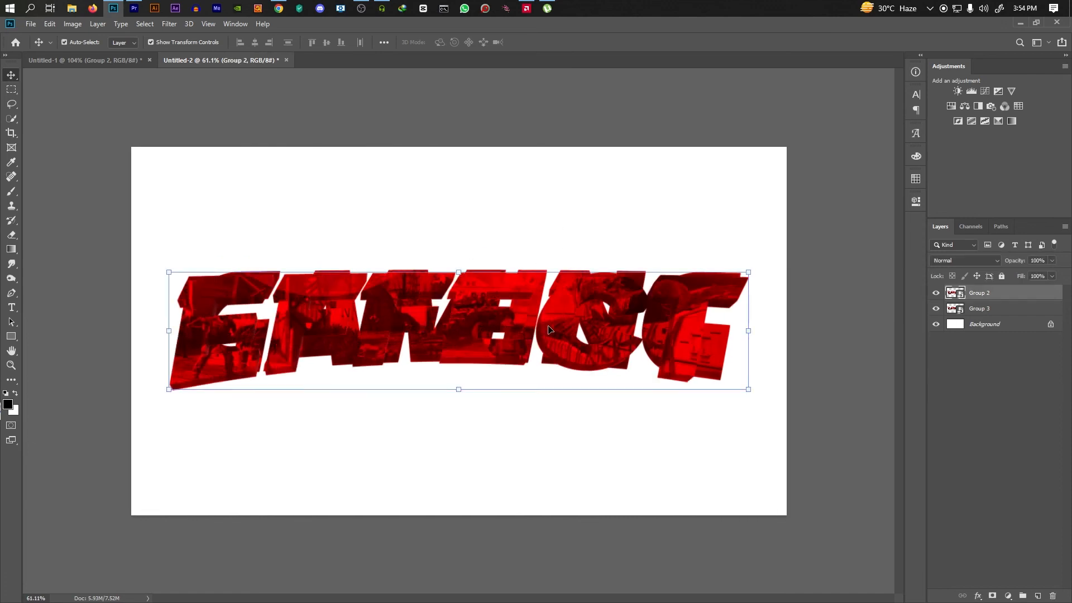
pyautogui.moveTo(562, 301); pyautogui.dragTo(552, 437)
# Step: Move the GAMING text higher on the canvas and place the EFFECT text closely beneath it
pyautogui.scroll(3, 441, 441)
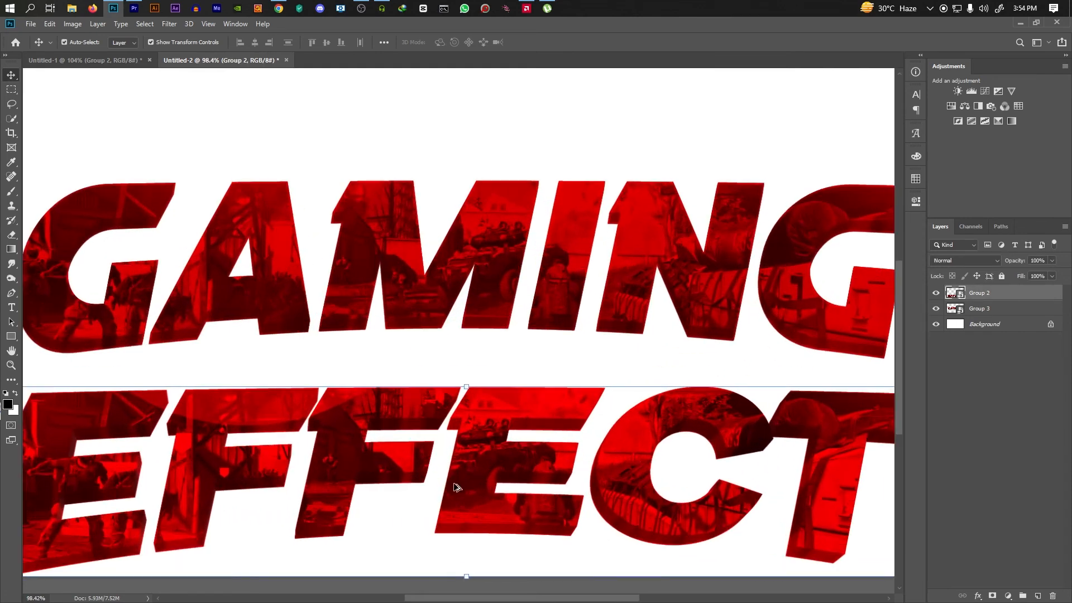
pyautogui.moveTo(512, 297); pyautogui.dragTo(513, 238)
pyautogui.moveTo(504, 437); pyautogui.dragTo(555, 399)
pyautogui.scroll(2, 600, 285)
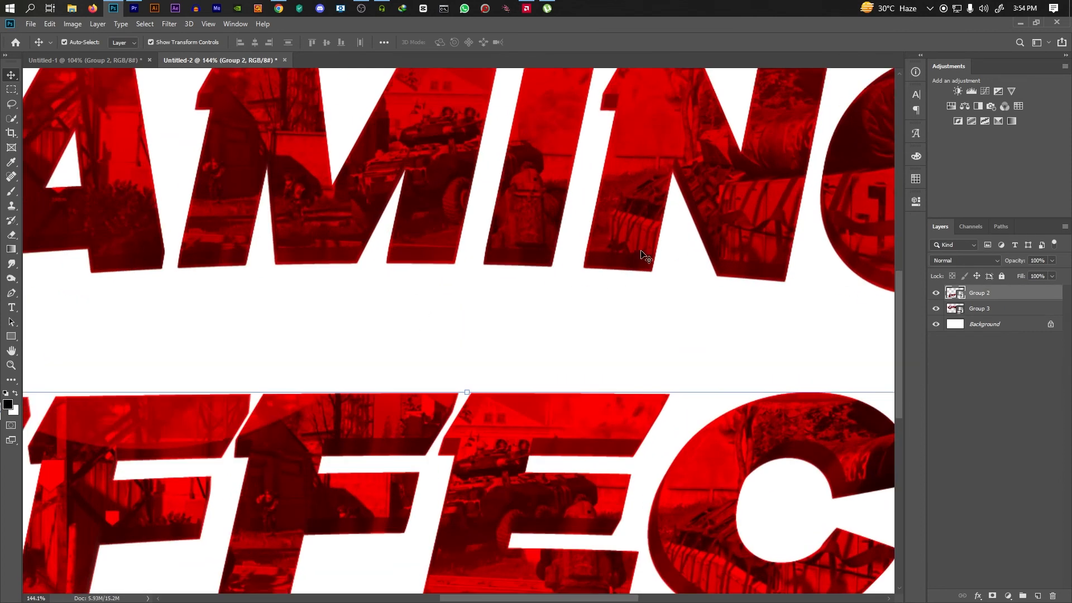
pyautogui.scroll(-4, 608, 275)
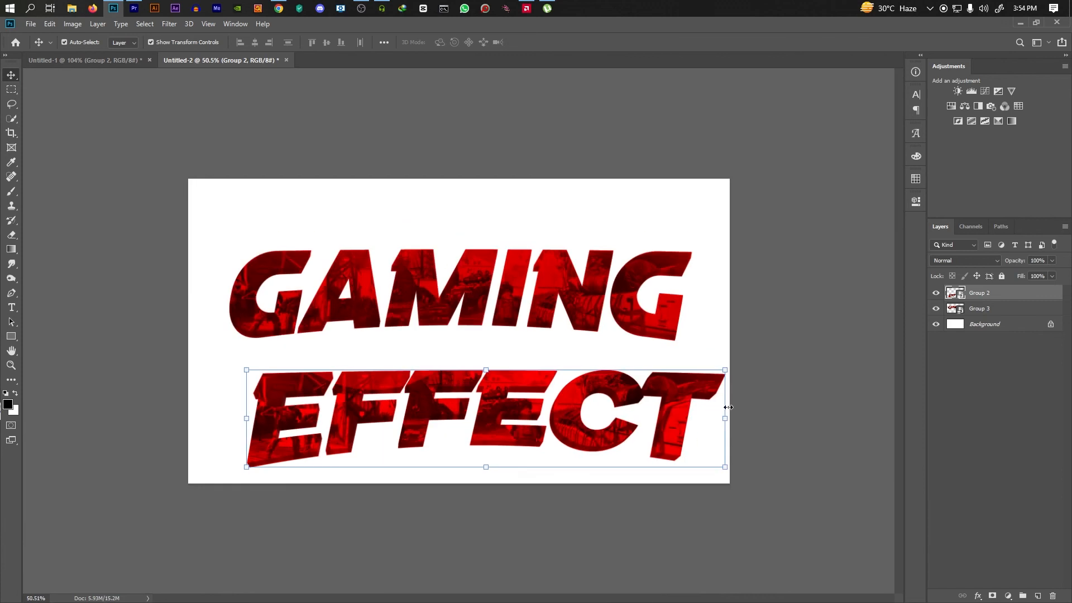
pyautogui.moveTo(525, 394); pyautogui.dragTo(506, 353)
# Step: Nudge the GAMING text slightly to the right to centre it over the EFFECT text
pyautogui.click(651, 303)
pyautogui.scroll(-2, 644, 357)
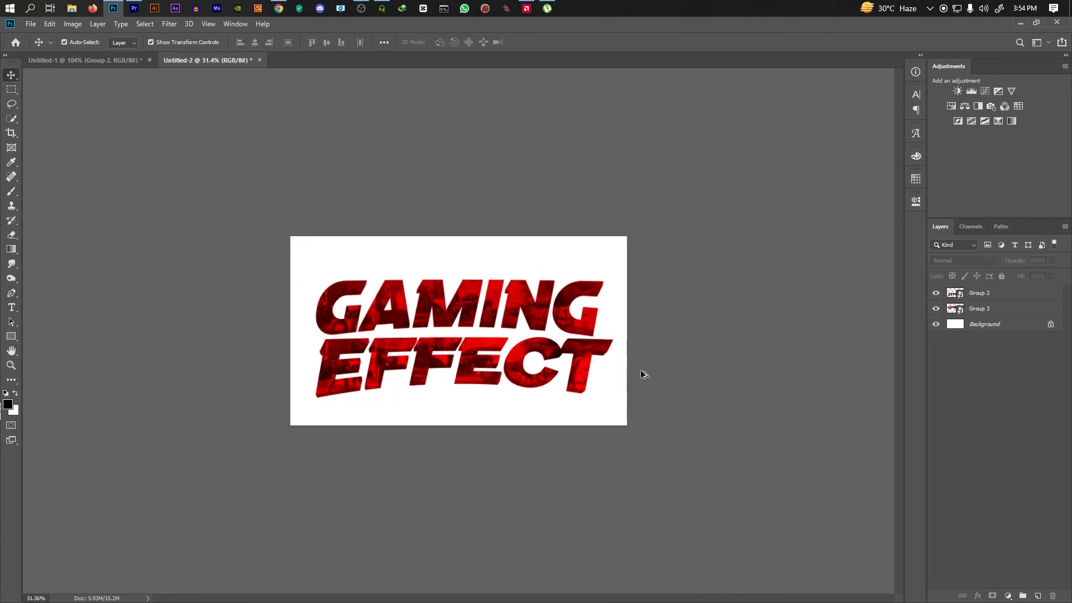
pyautogui.scroll(2, 641, 372)
pyautogui.moveTo(621, 282); pyautogui.dragTo(625, 283)
pyautogui.click(614, 186)
pyautogui.scroll(-1, 627, 377)
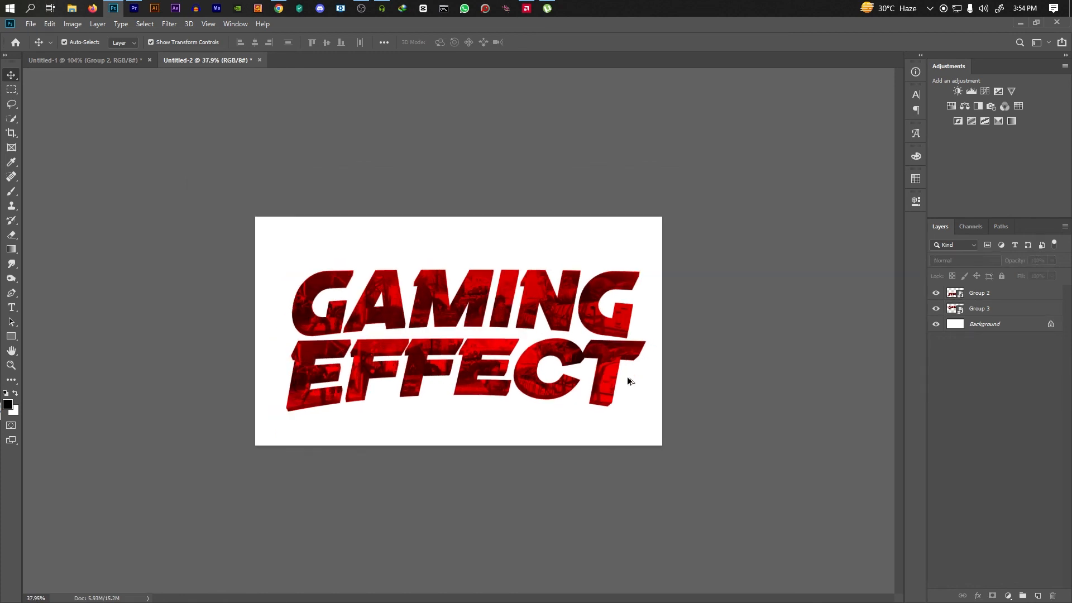
pyautogui.scroll(1, 627, 377)
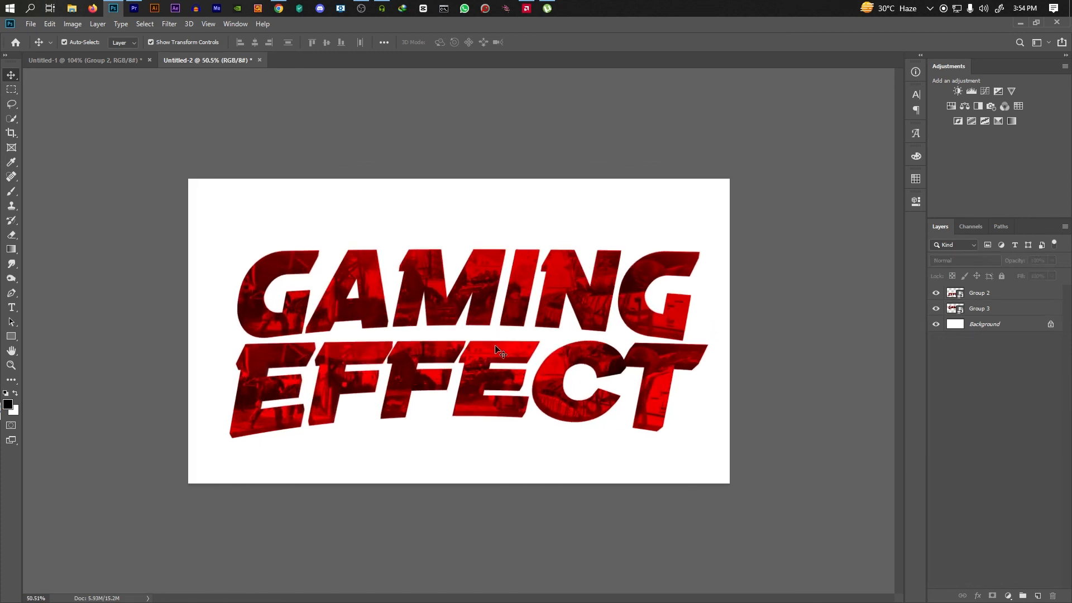